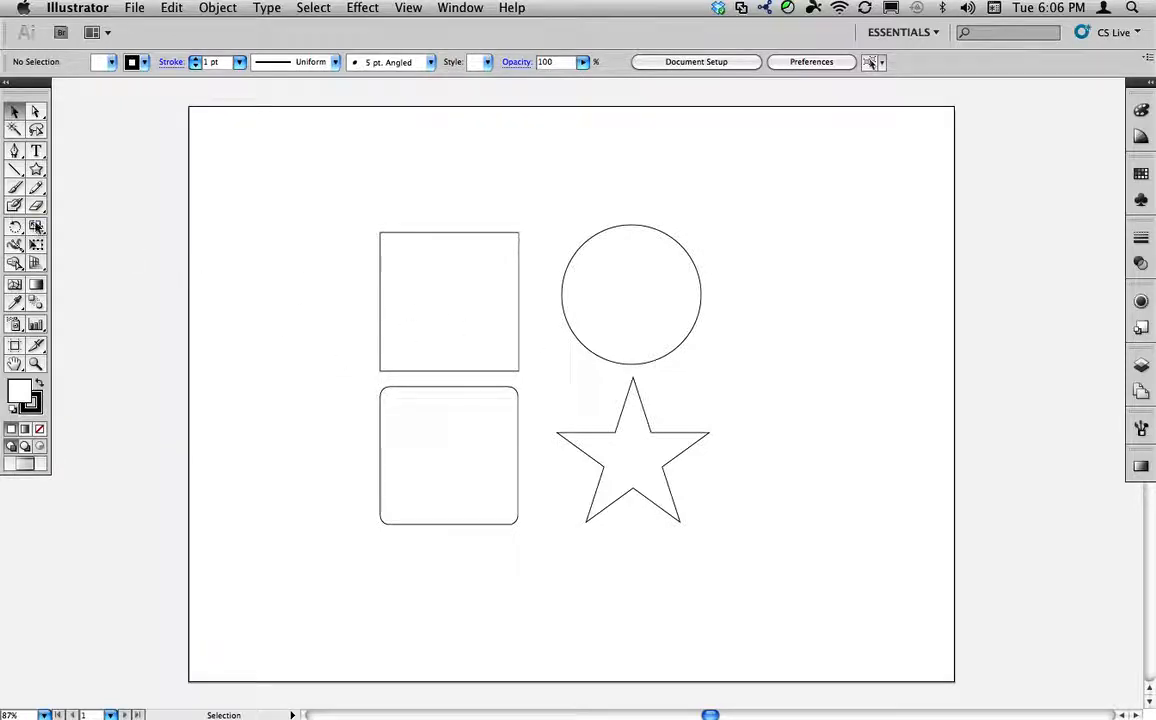
- Fill the square above the rounded square with blue (RGB 0, 48, 255)
drag(36, 169, 100, 174)
key(v)
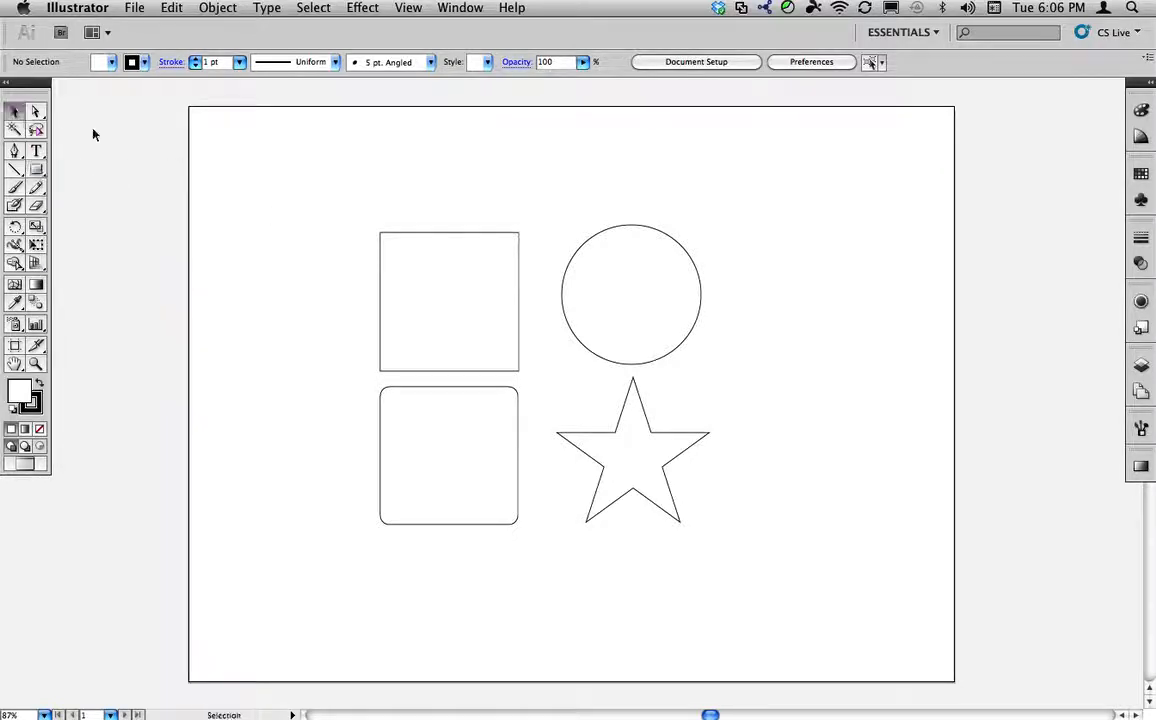
click(449, 311)
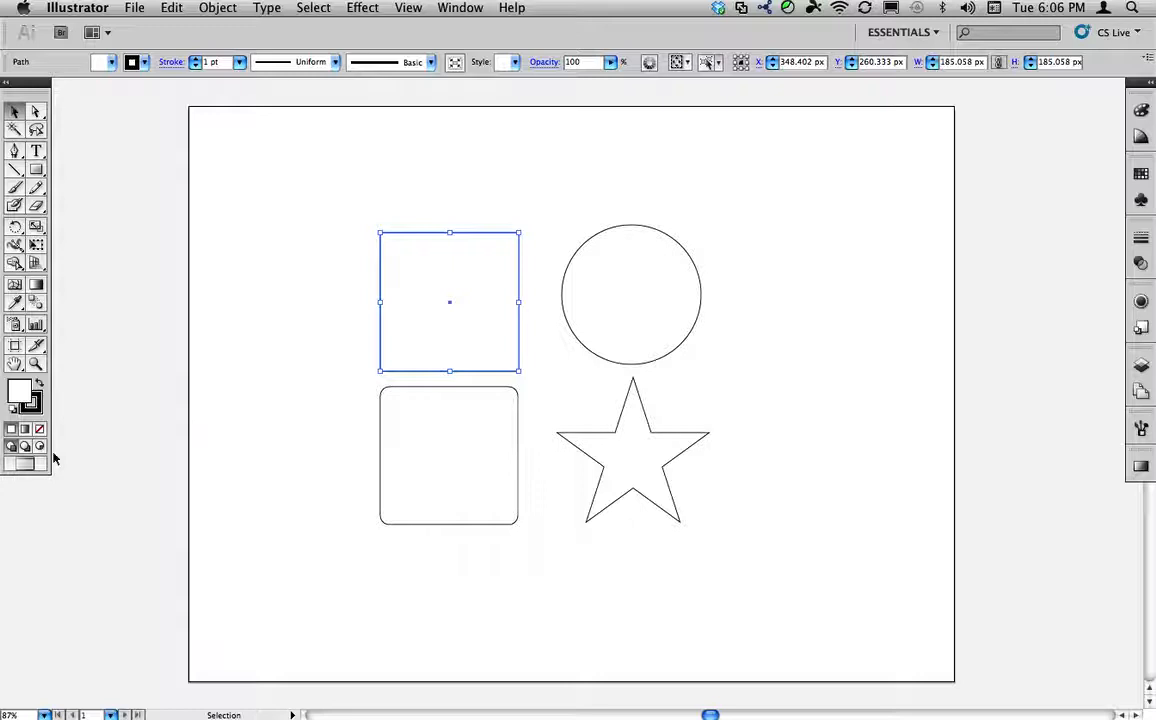
click(20, 394)
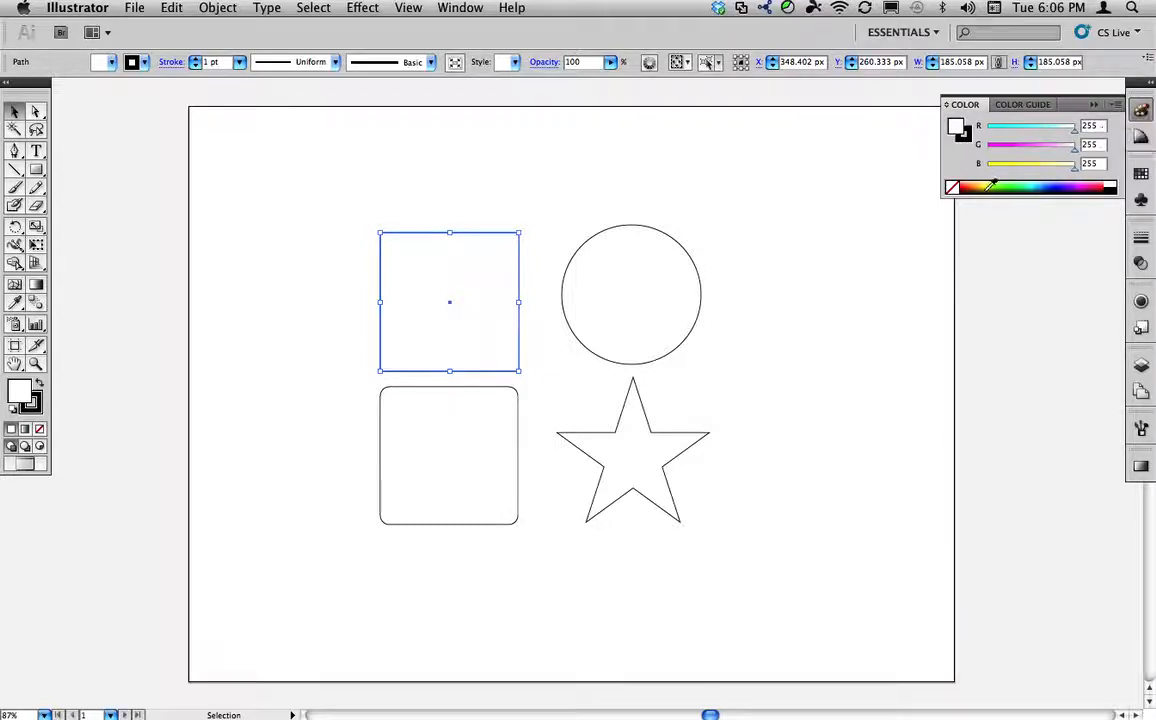
click(1058, 186)
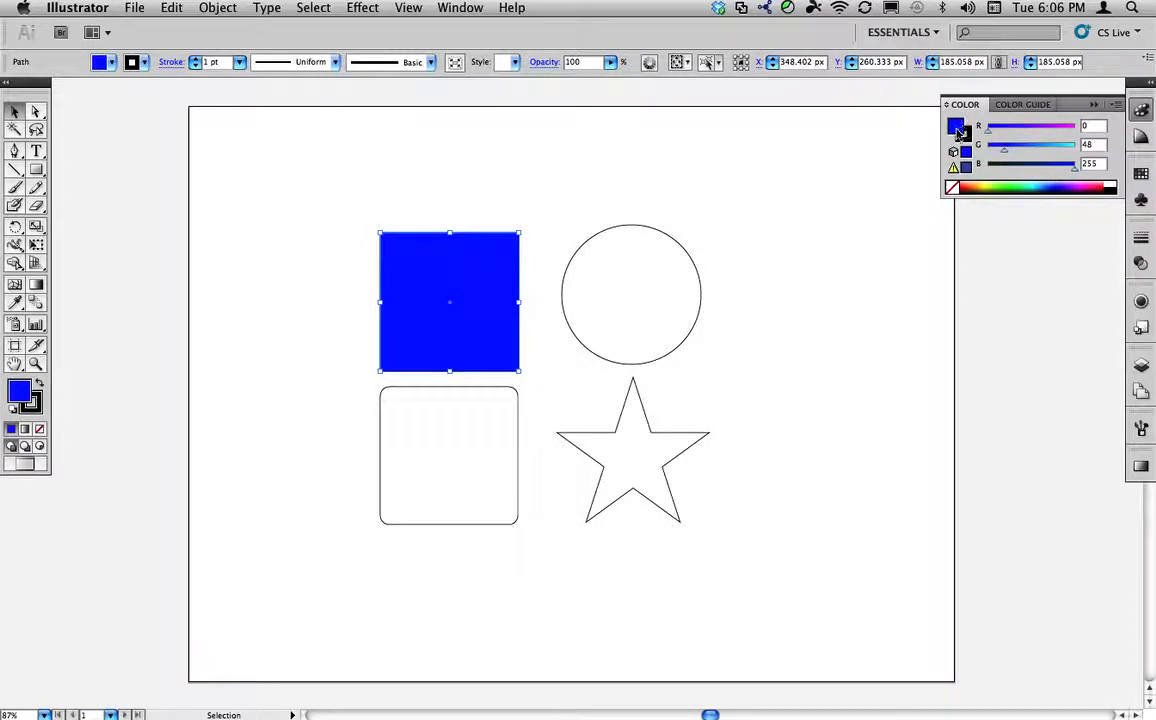
- Remove the stroke from the blue square and deselect it
click(966, 136)
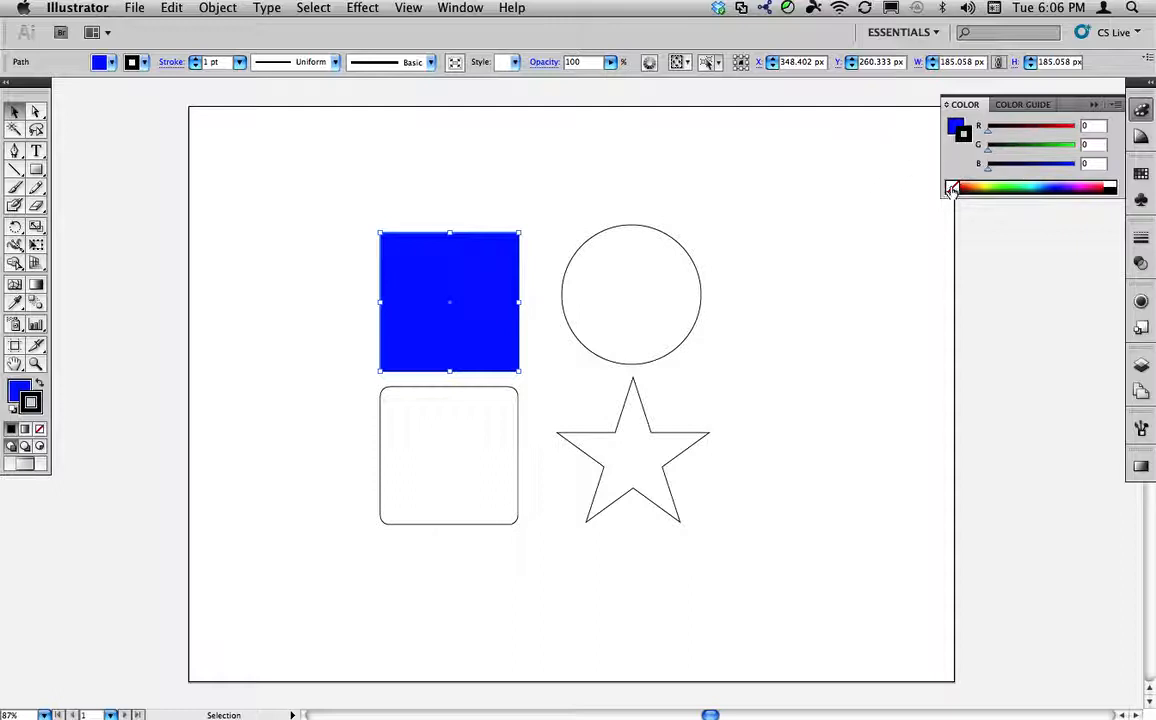
click(951, 189)
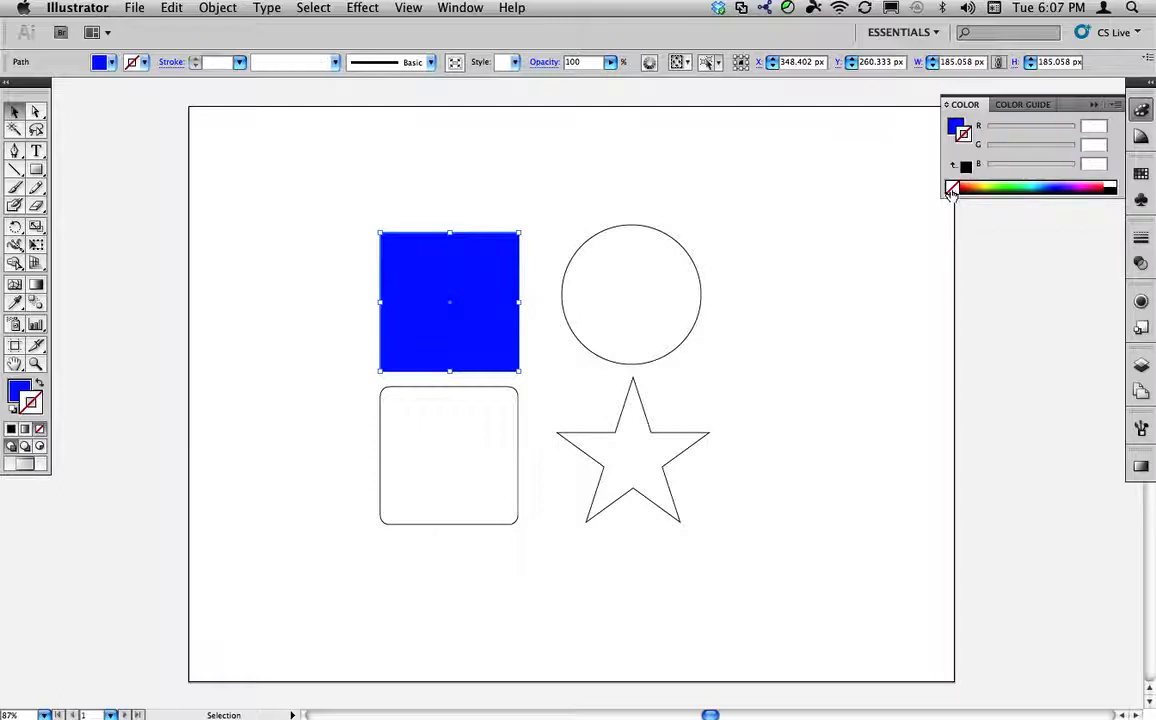
click(955, 126)
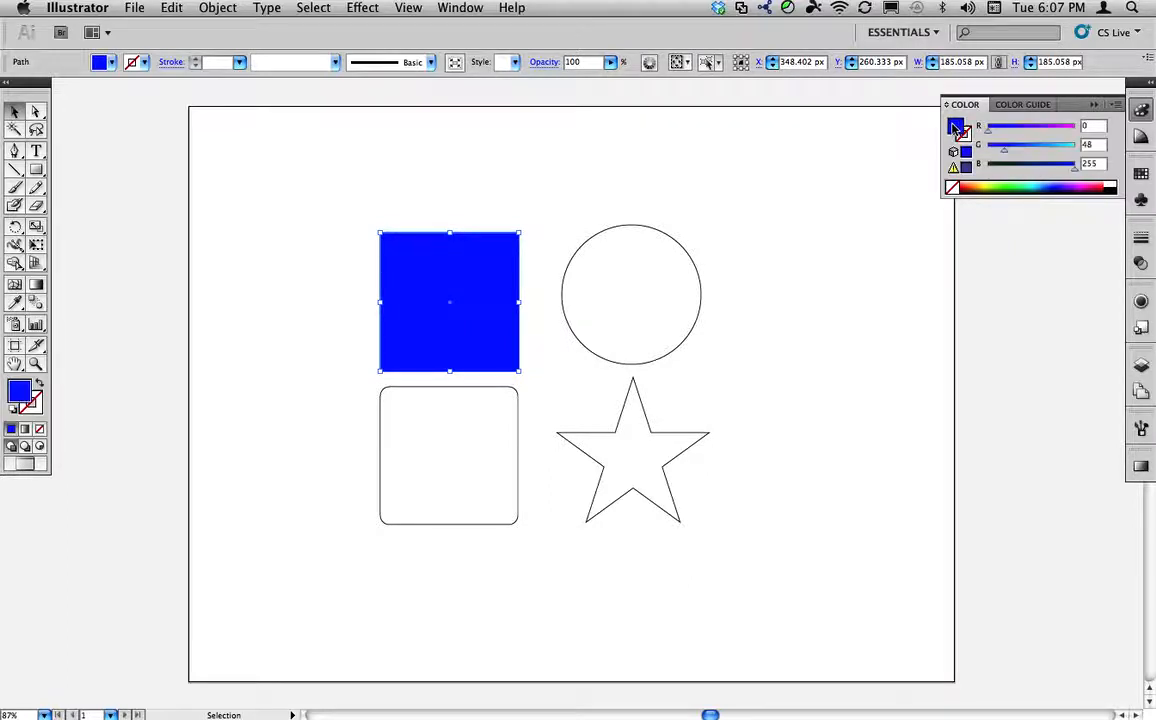
click(263, 219)
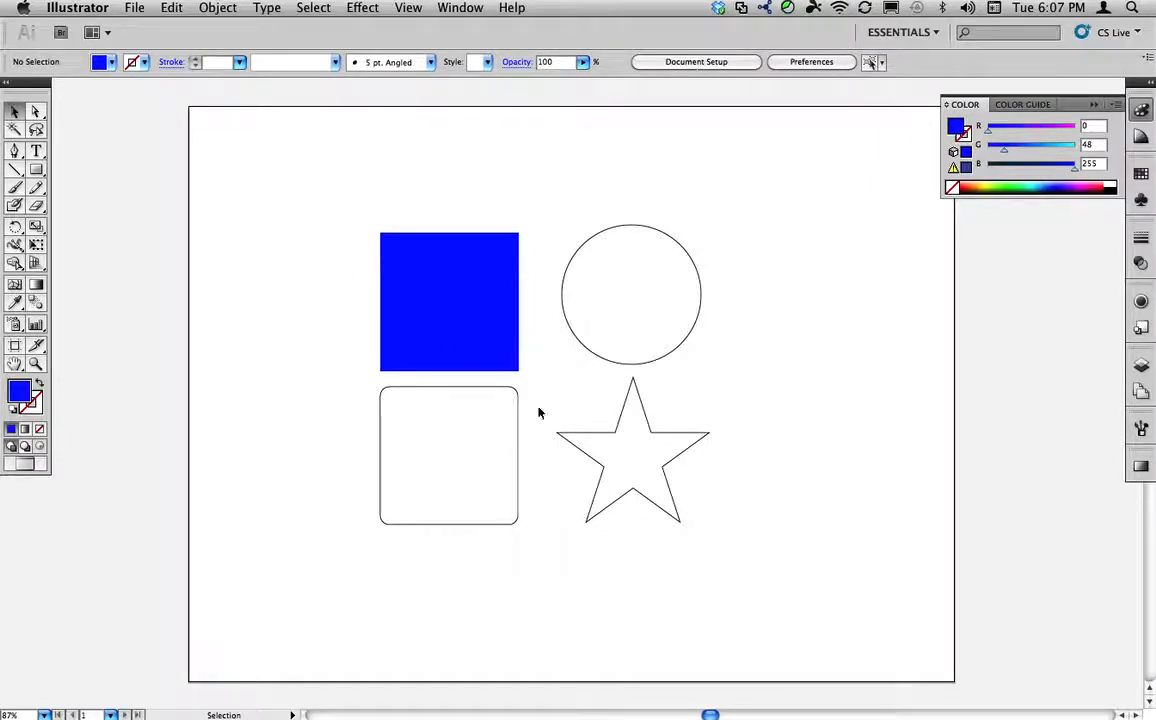
- Give the circle a bright green stroke (RGB 88, 255, 63)
click(591, 342)
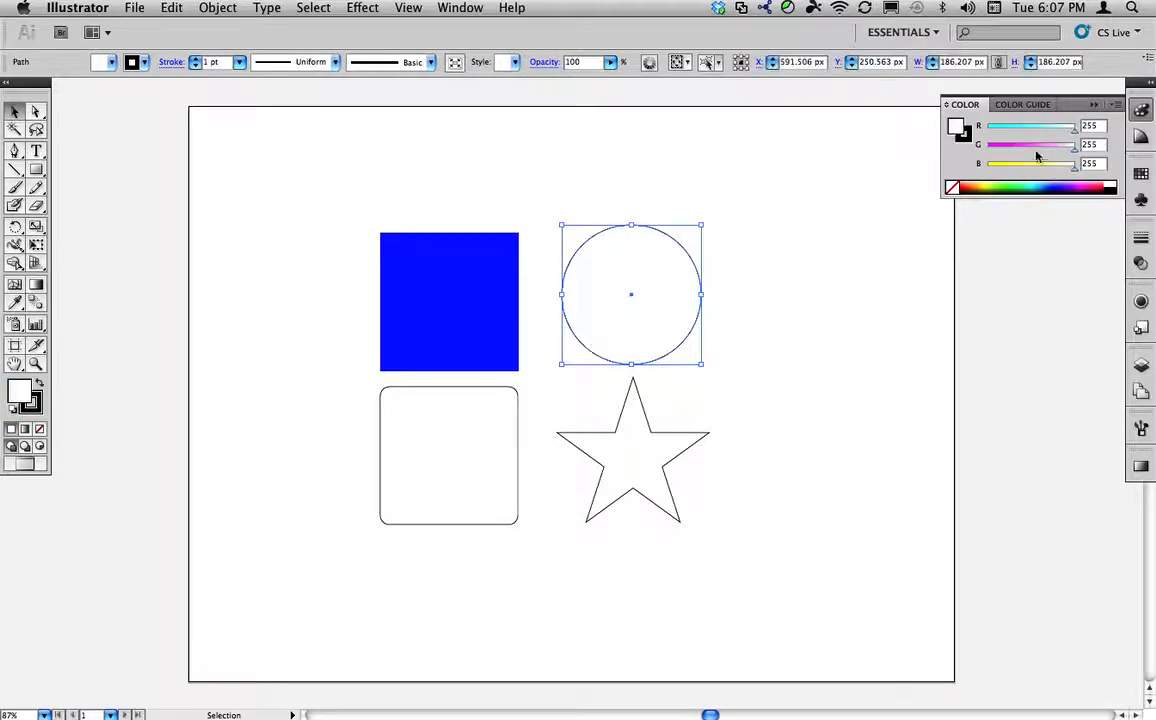
click(970, 133)
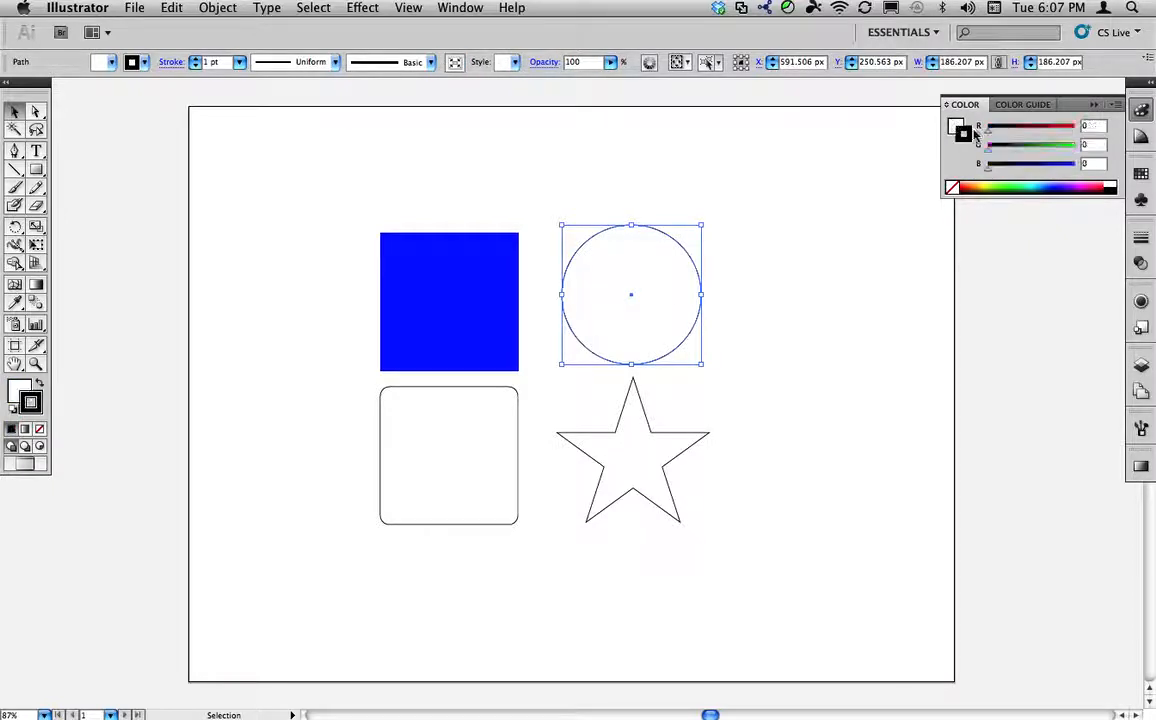
click(1009, 183)
click(779, 227)
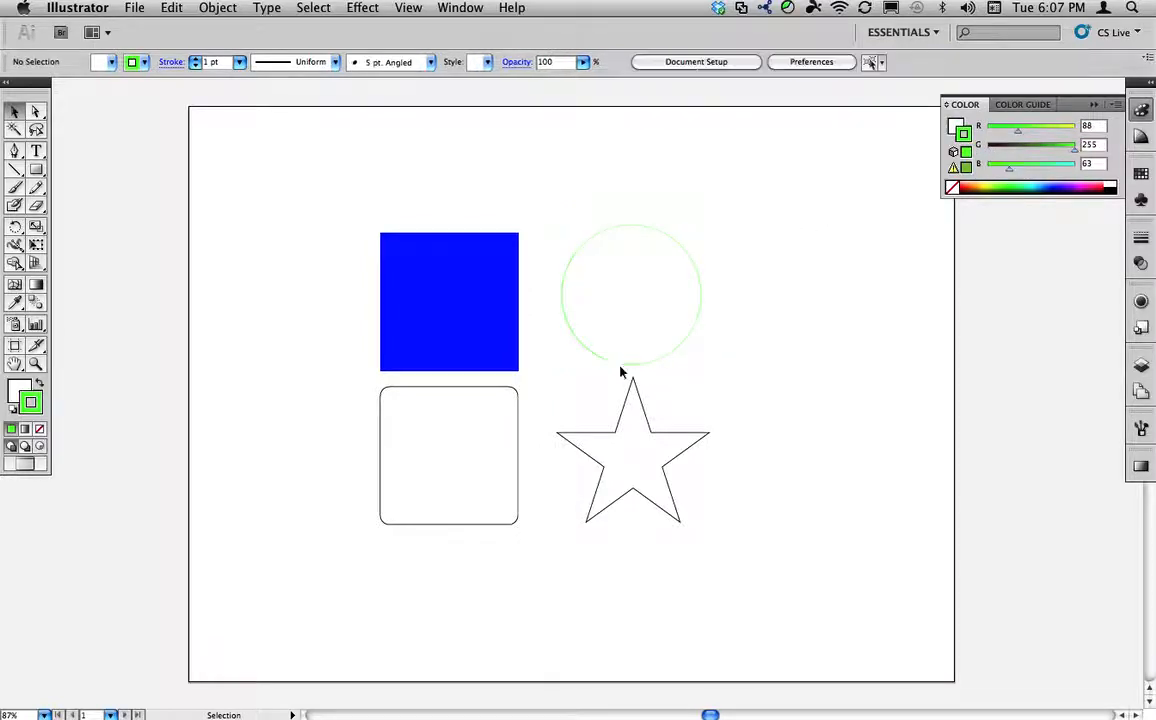
click(611, 280)
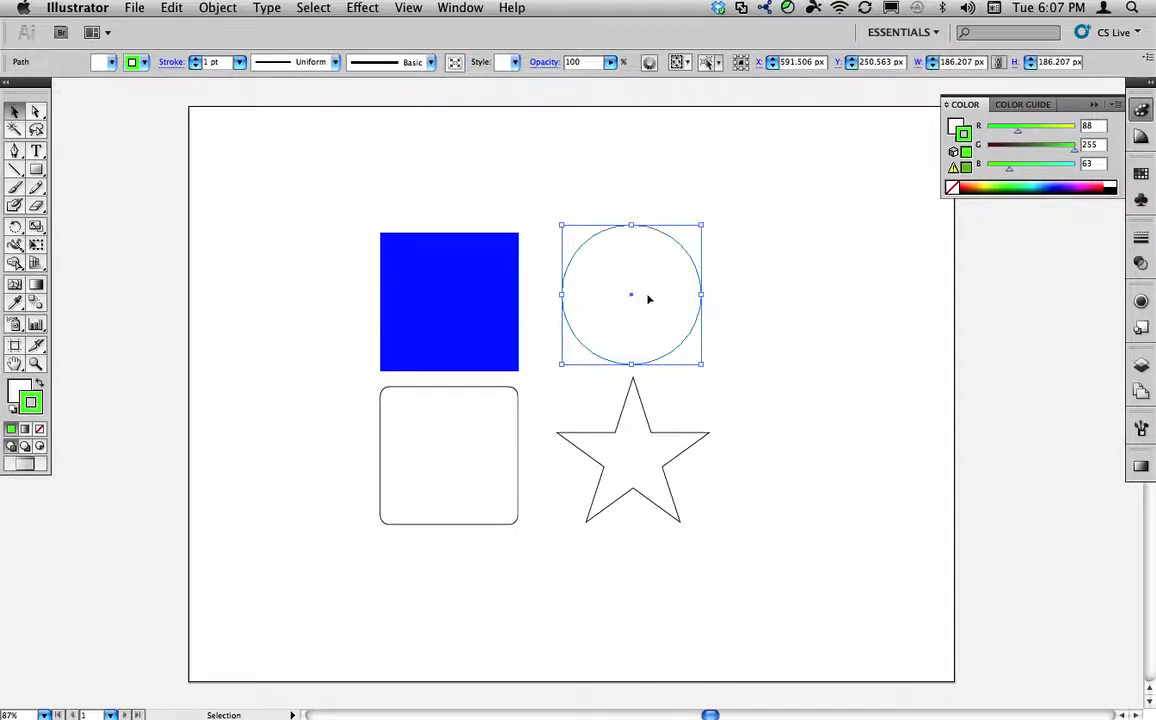
click(589, 195)
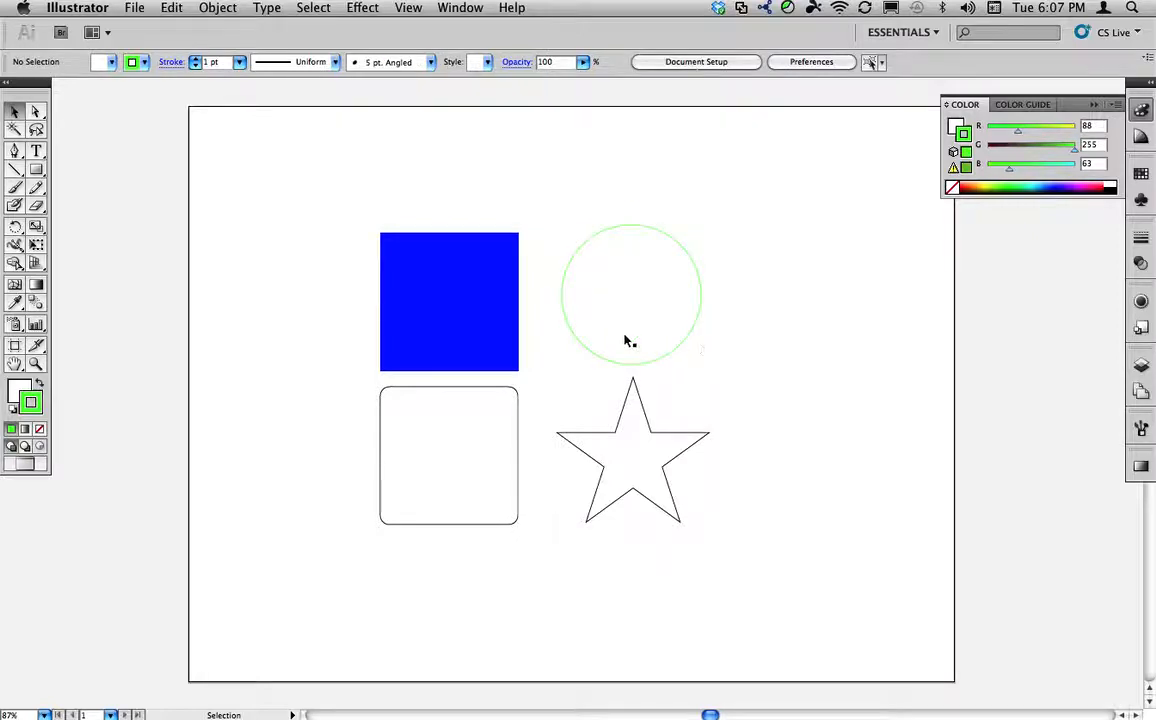
- Move the green circle onto the blue square's right edge and place a copy of it over the square's left edge
drag(627, 310, 526, 314)
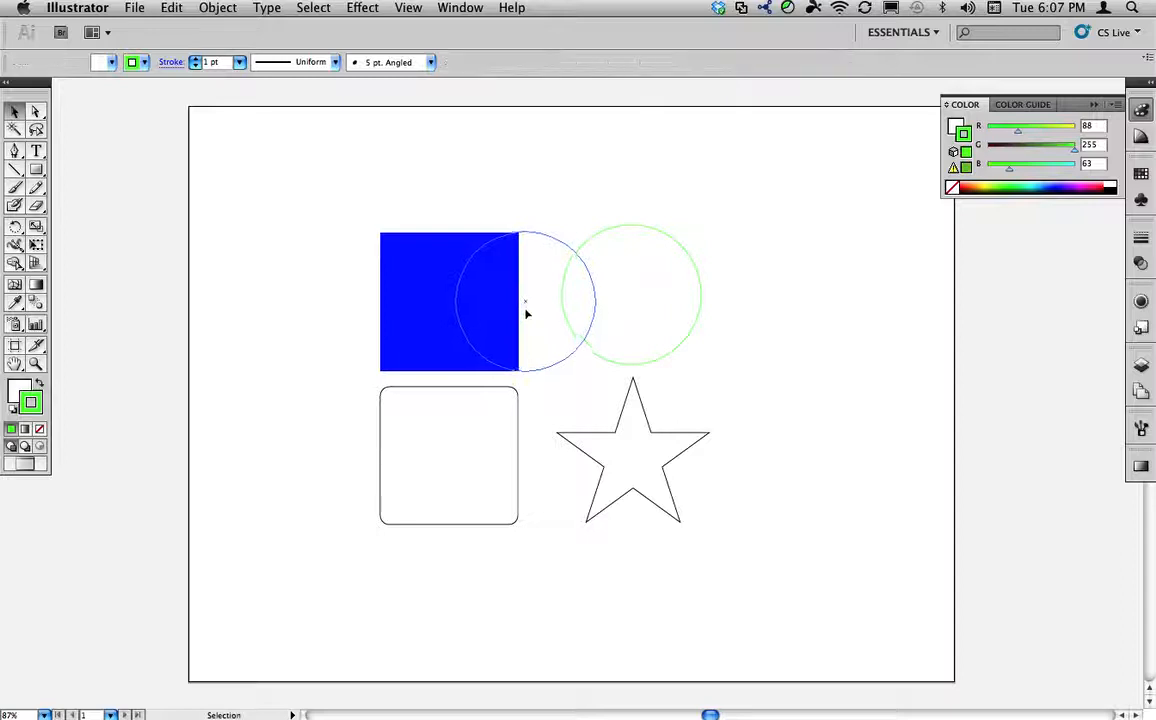
click(838, 301)
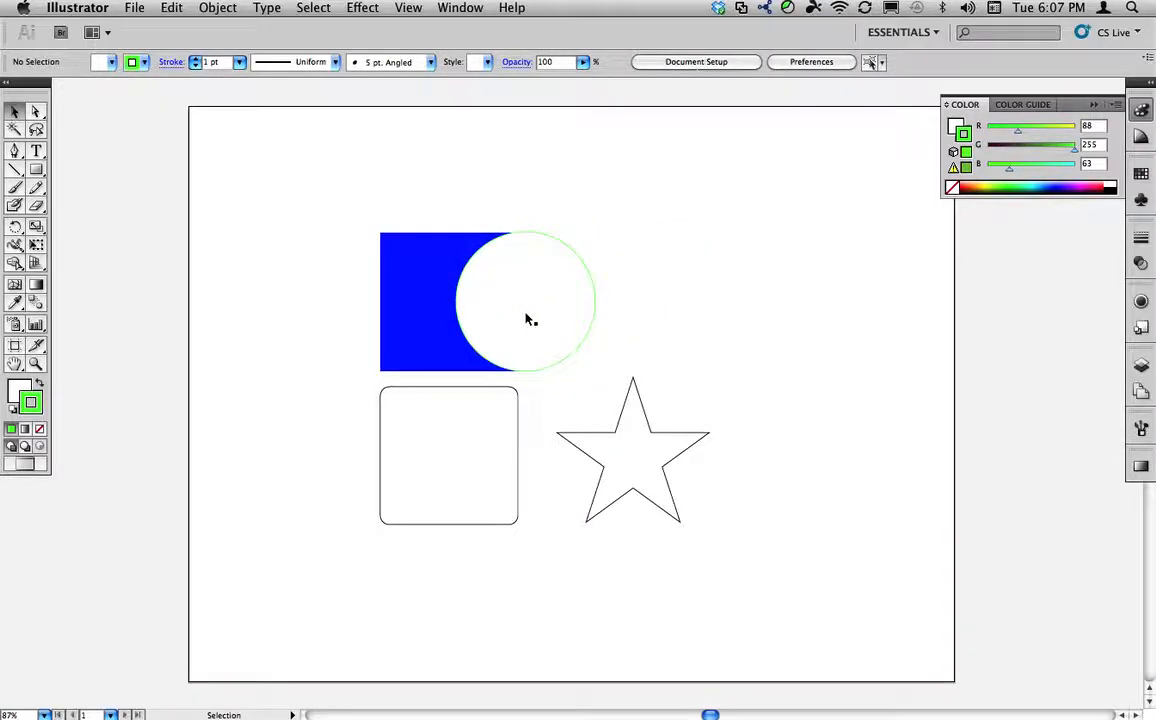
click(541, 323)
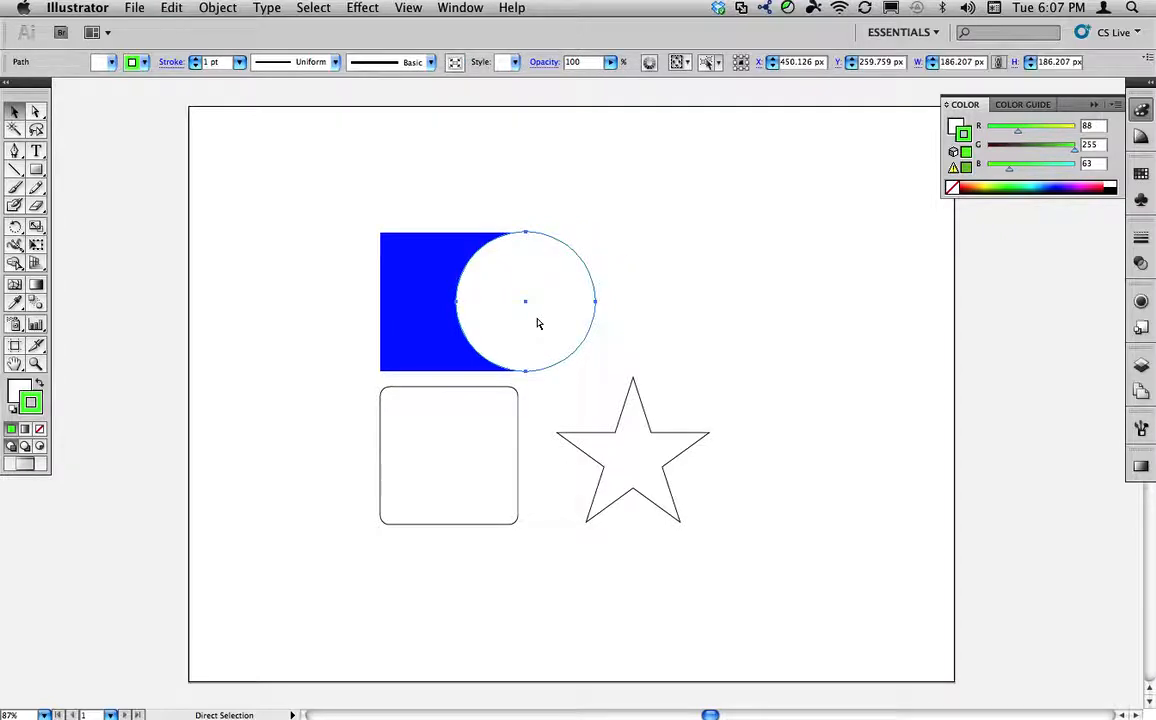
drag(541, 323, 421, 318)
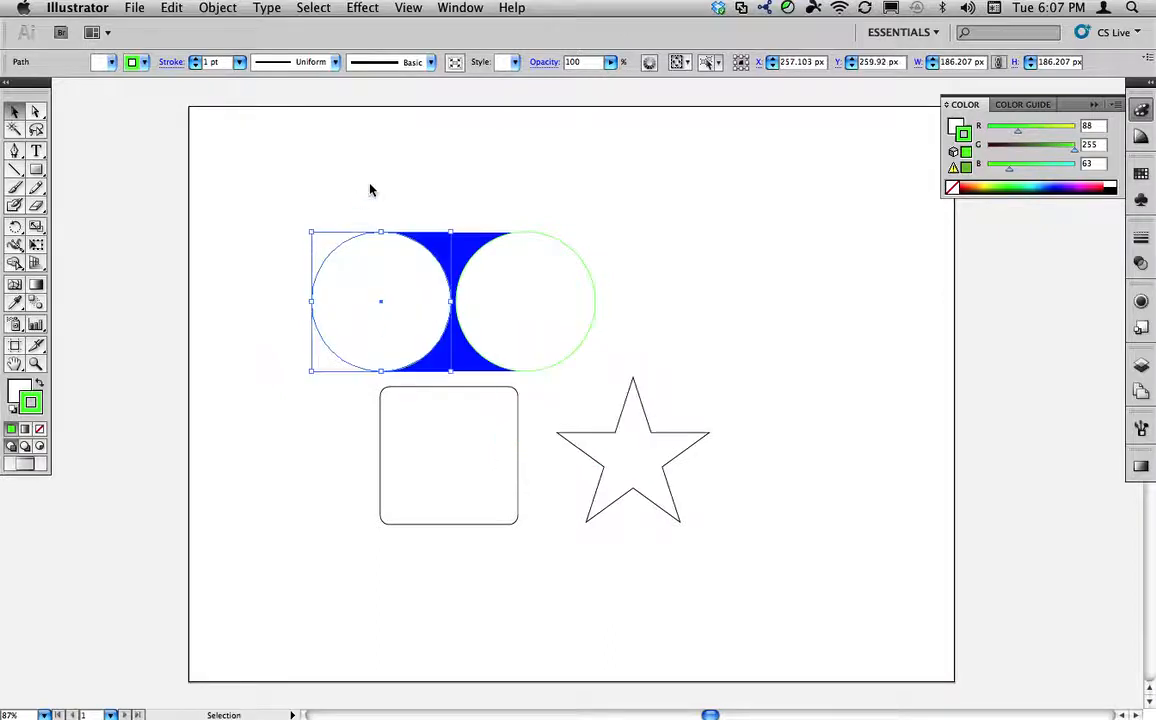
click(370, 190)
click(418, 332)
- Expand Layer 1 and target its paths one by one to examine the stacking order of the shapes
click(1142, 368)
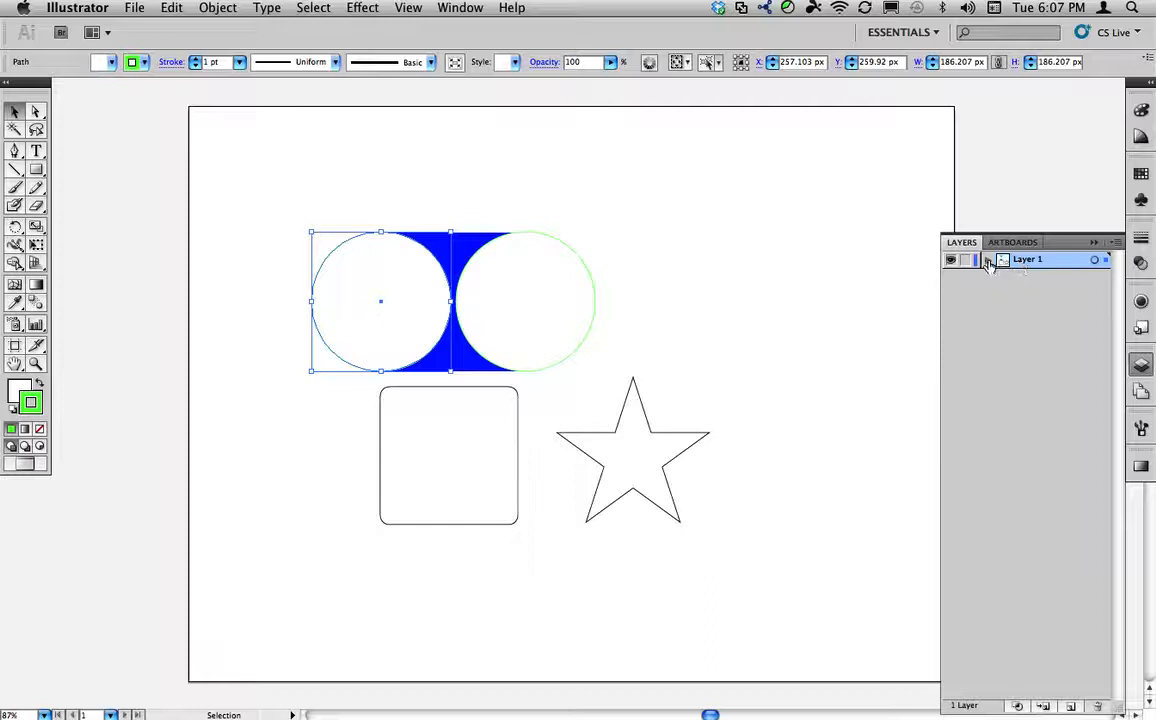
click(987, 261)
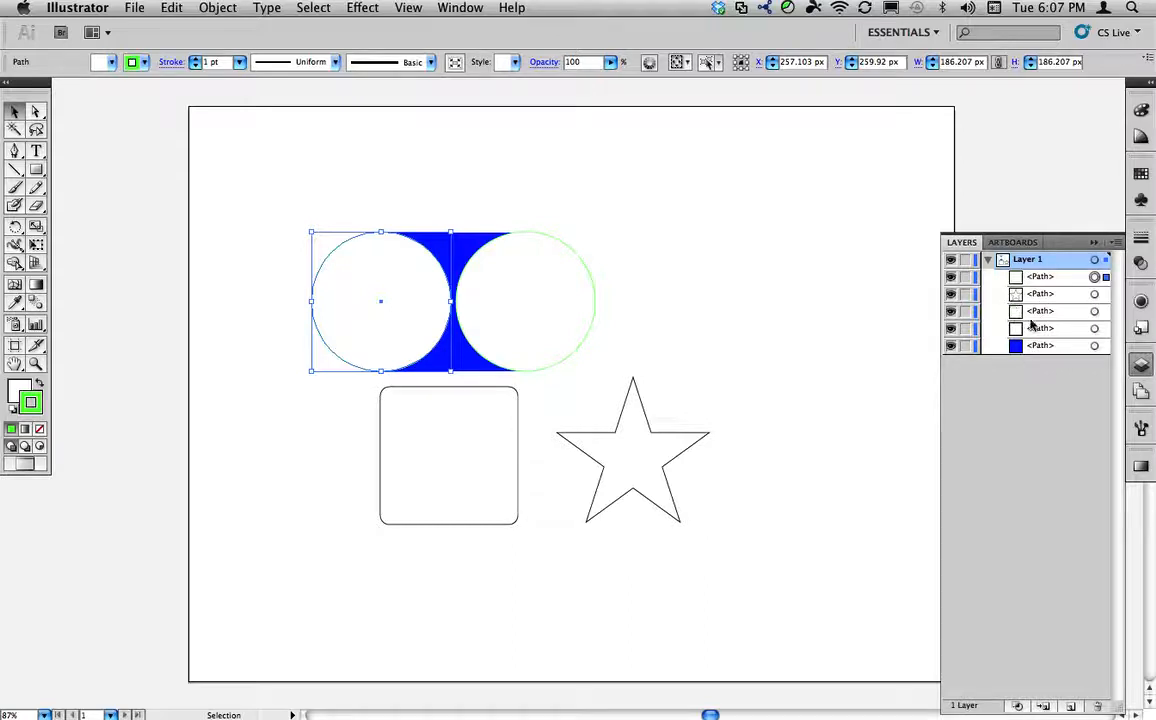
click(1083, 347)
click(1094, 346)
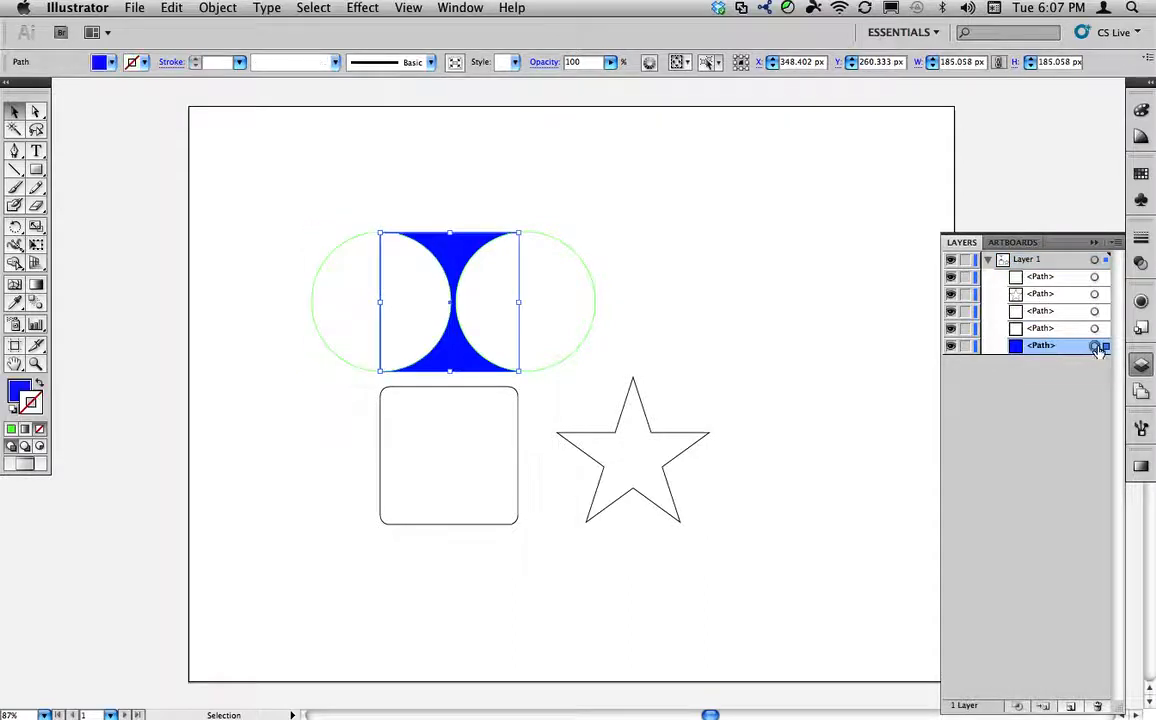
click(1094, 330)
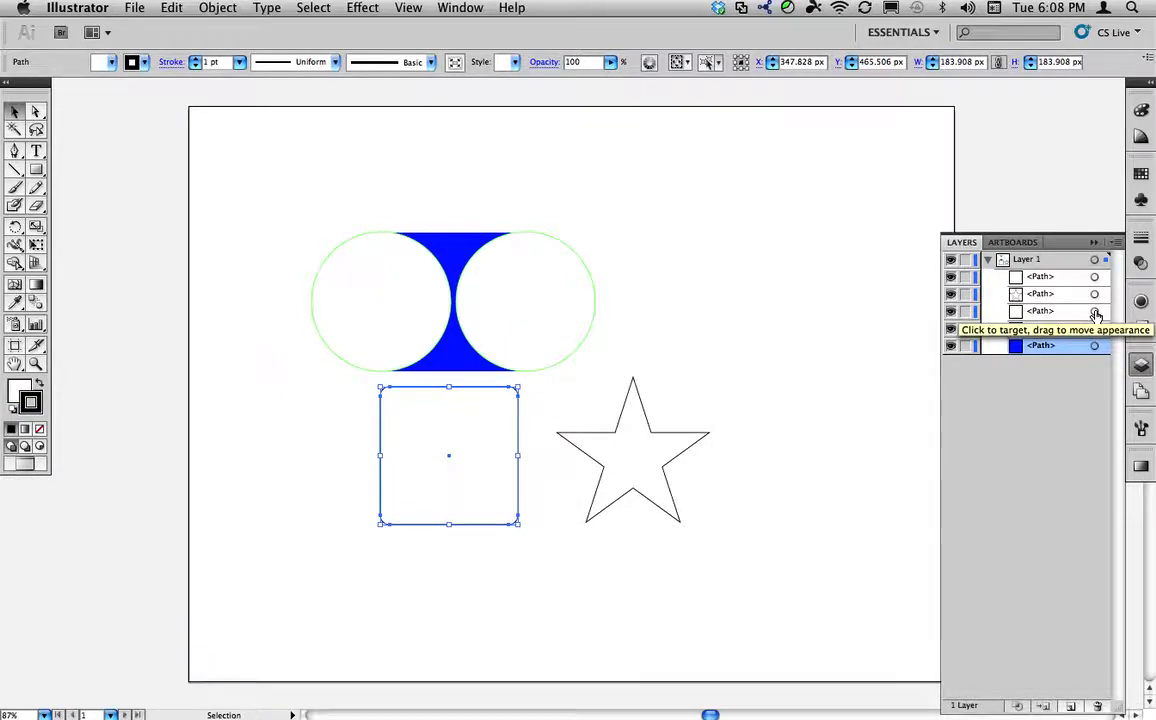
click(1095, 311)
click(1095, 294)
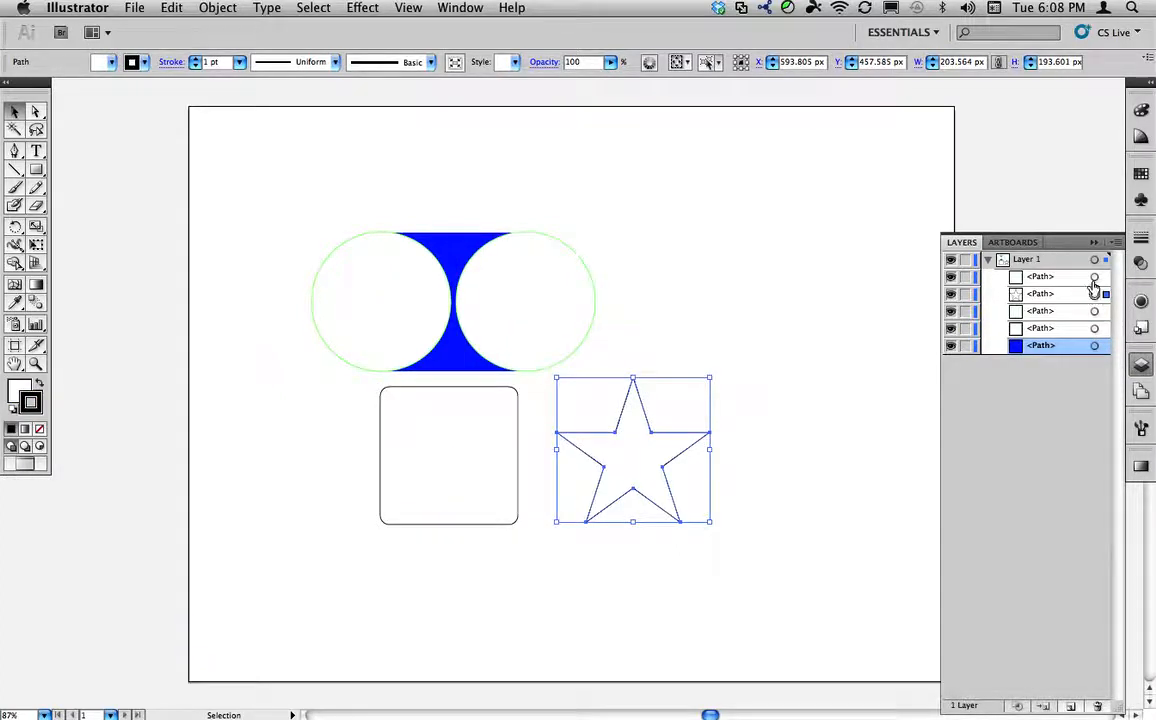
click(1094, 277)
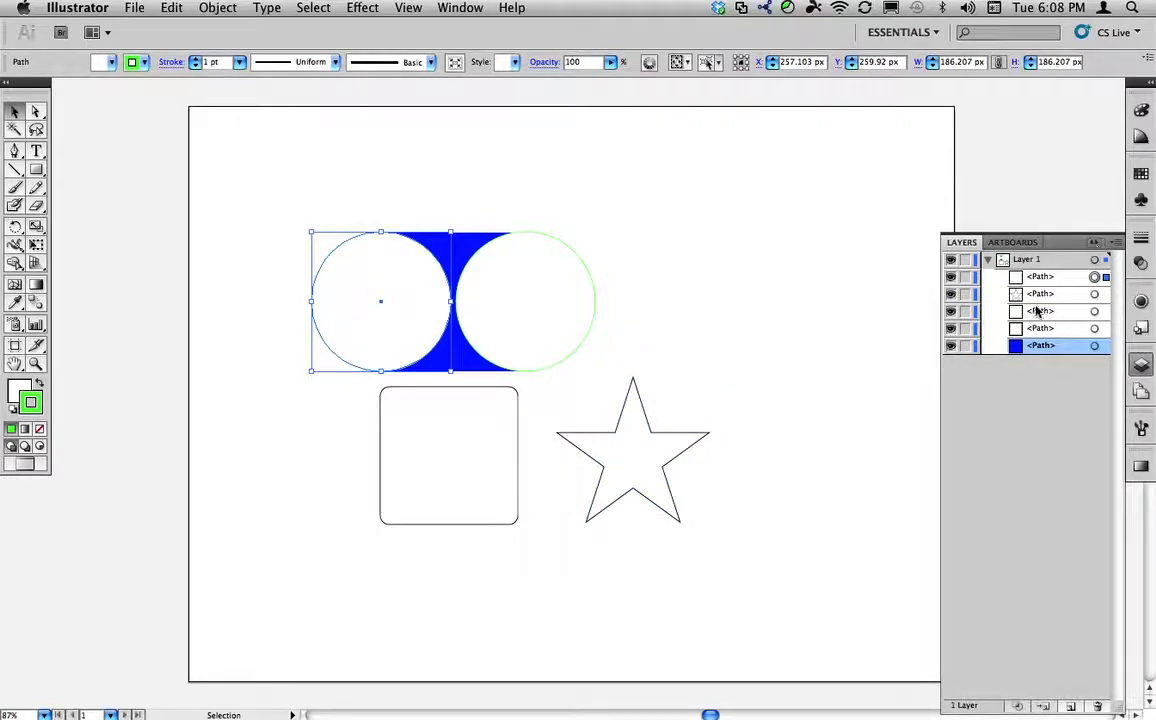
- Move the star to the top of Layer 1's stacking order and test how it overlaps the other shapes
drag(1038, 295, 1036, 272)
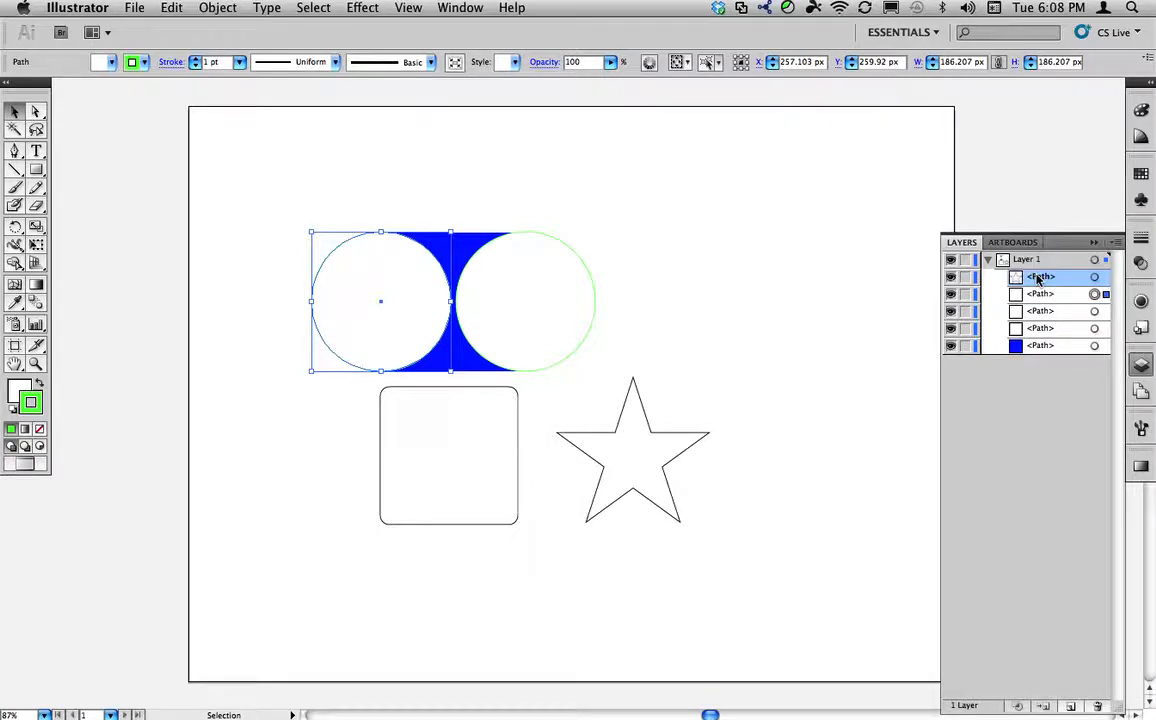
drag(632, 474, 581, 355)
key(super+z)
click(838, 426)
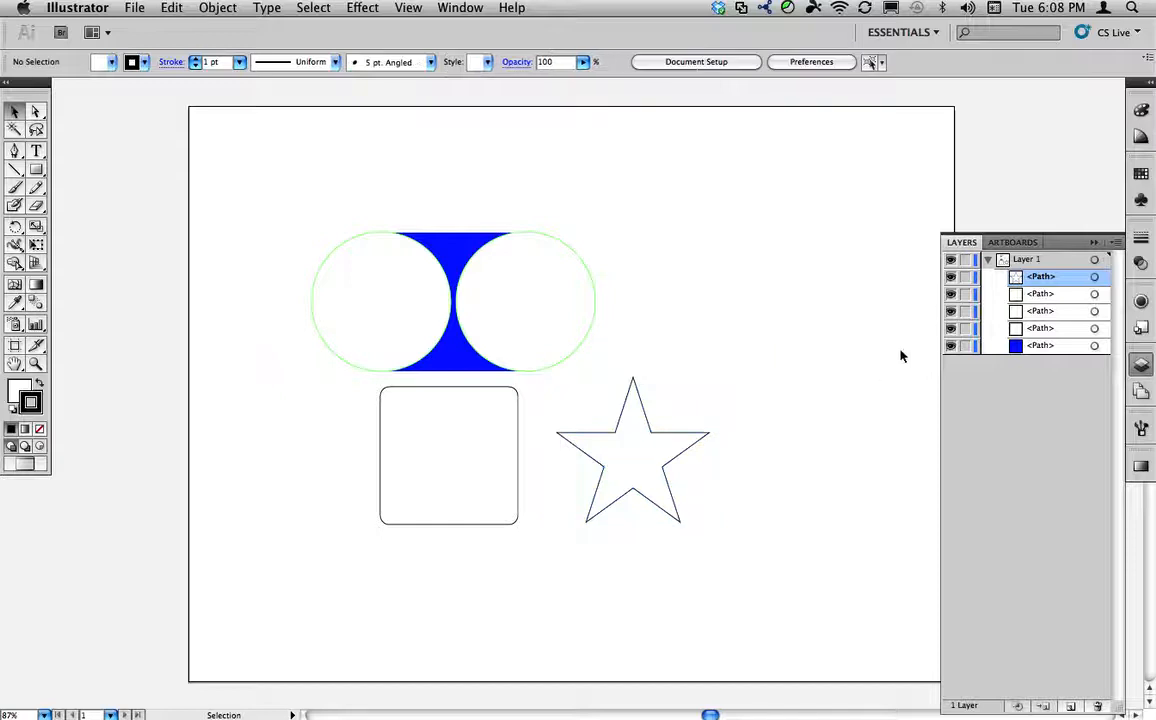
click(987, 260)
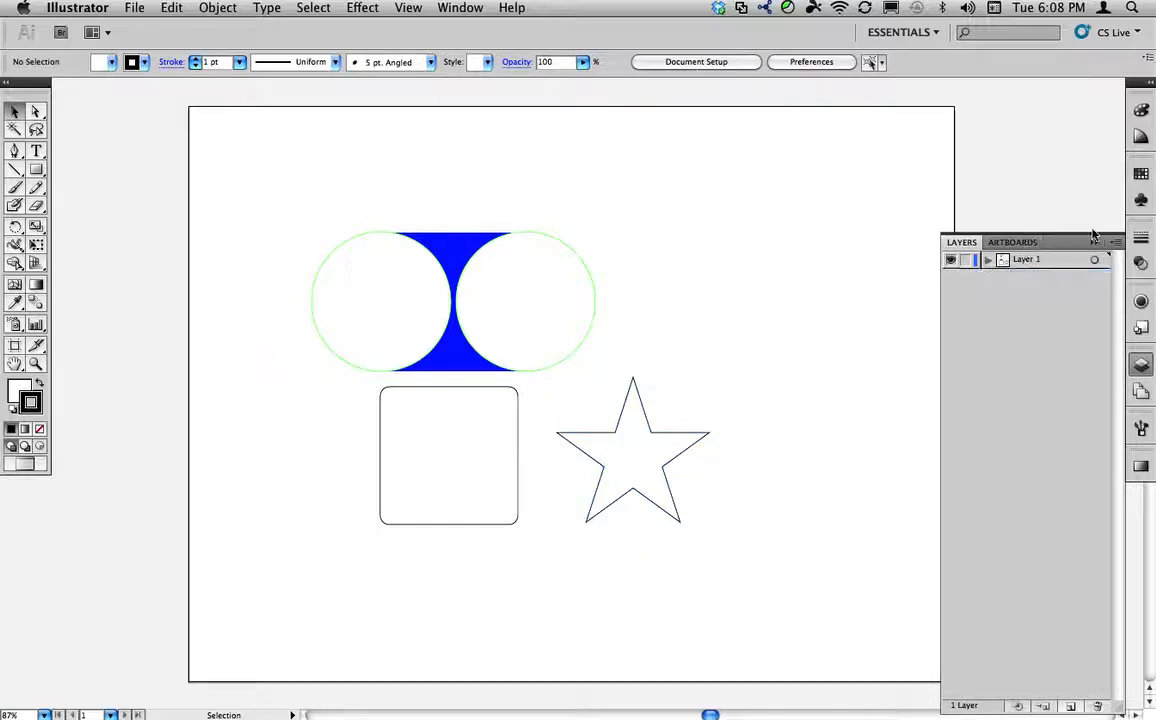
- Remove the fill from the left green circle, keeping its green stroke
key(F6)
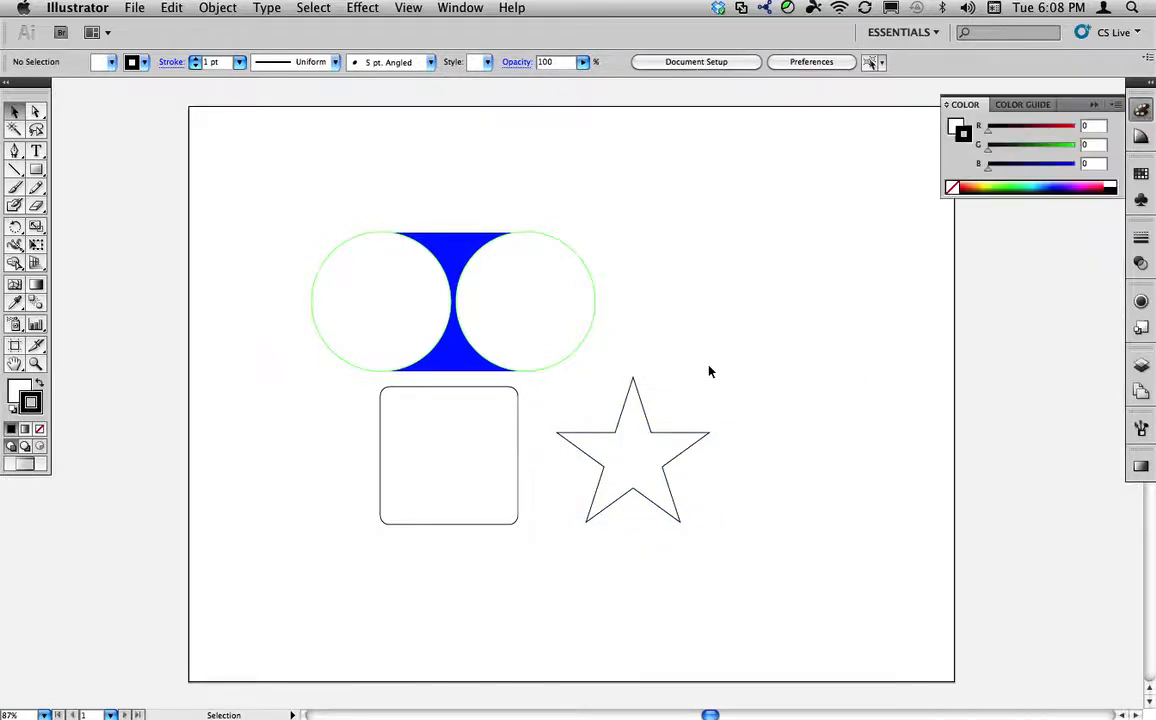
click(406, 320)
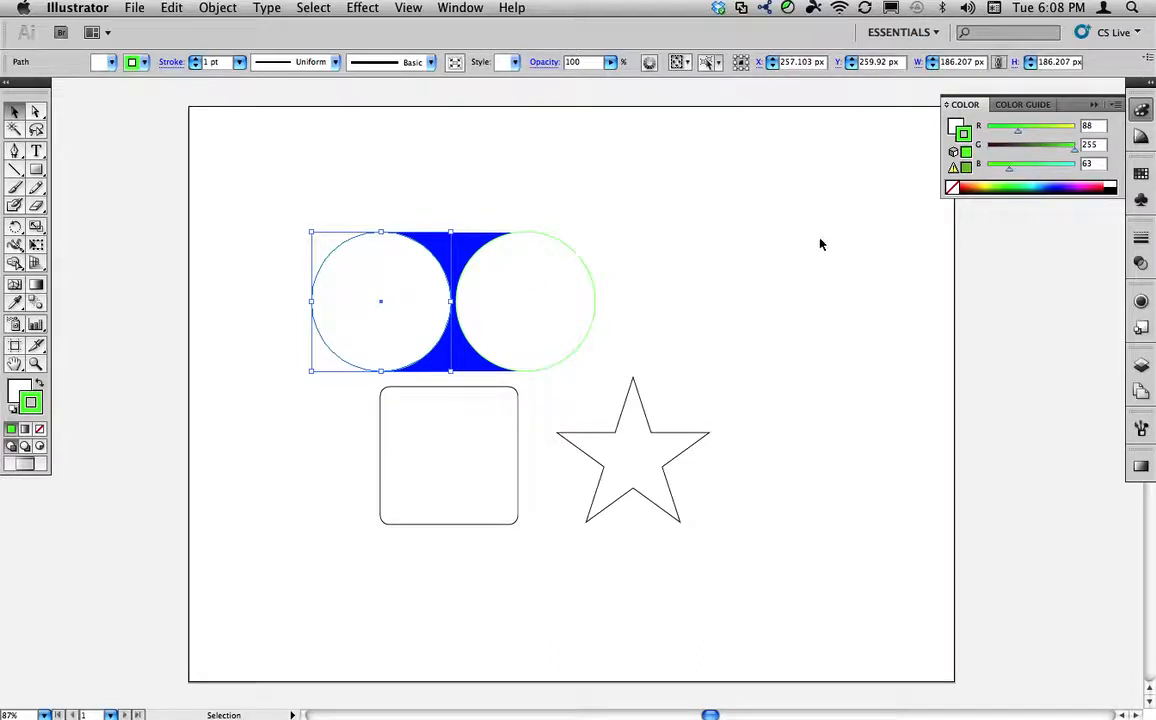
click(953, 125)
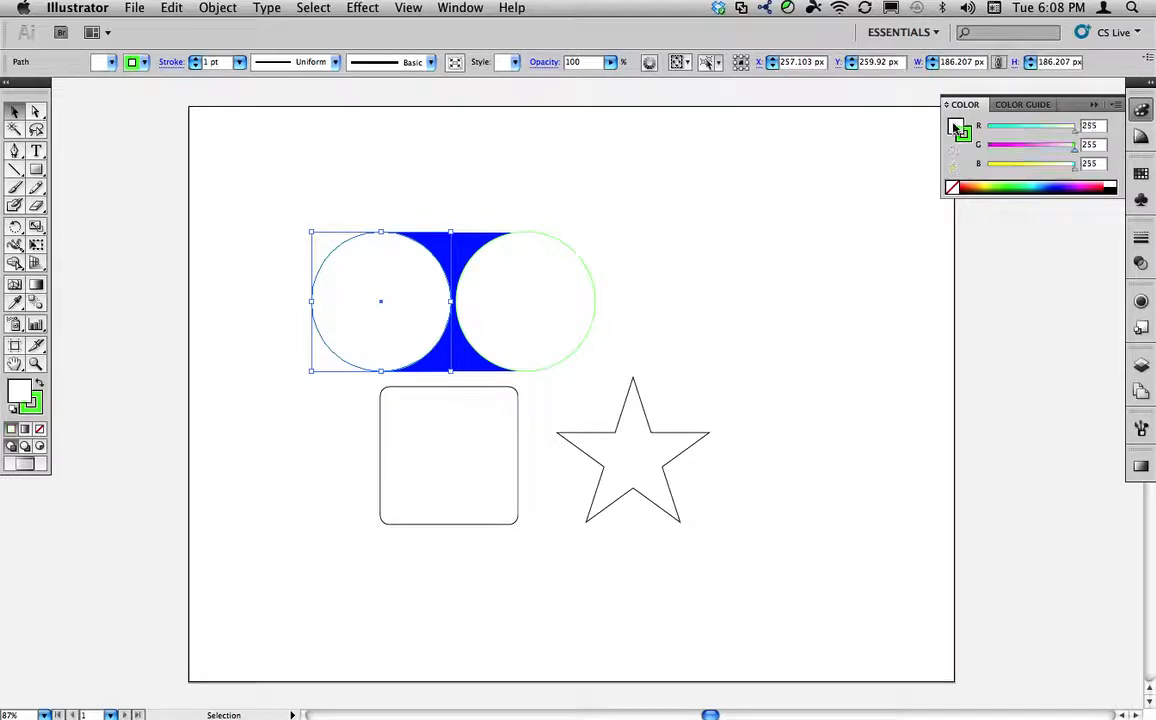
click(951, 189)
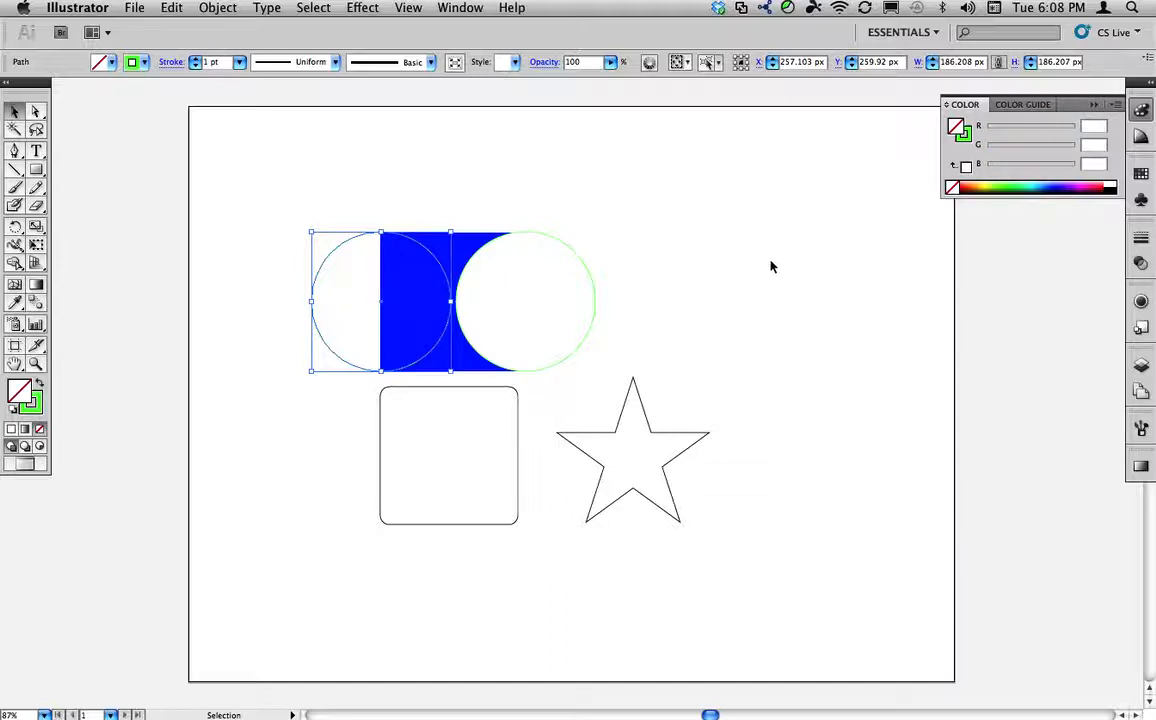
click(770, 265)
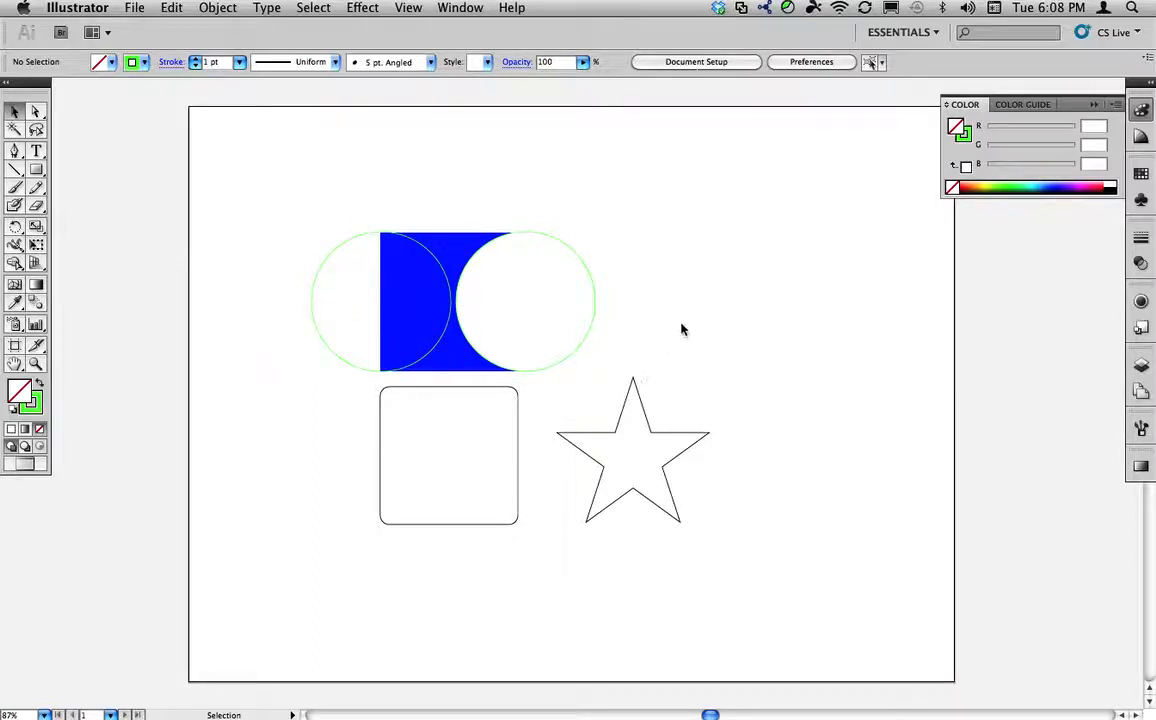
- Fill the rounded square with red (RGB 255, 47, 31)
click(467, 490)
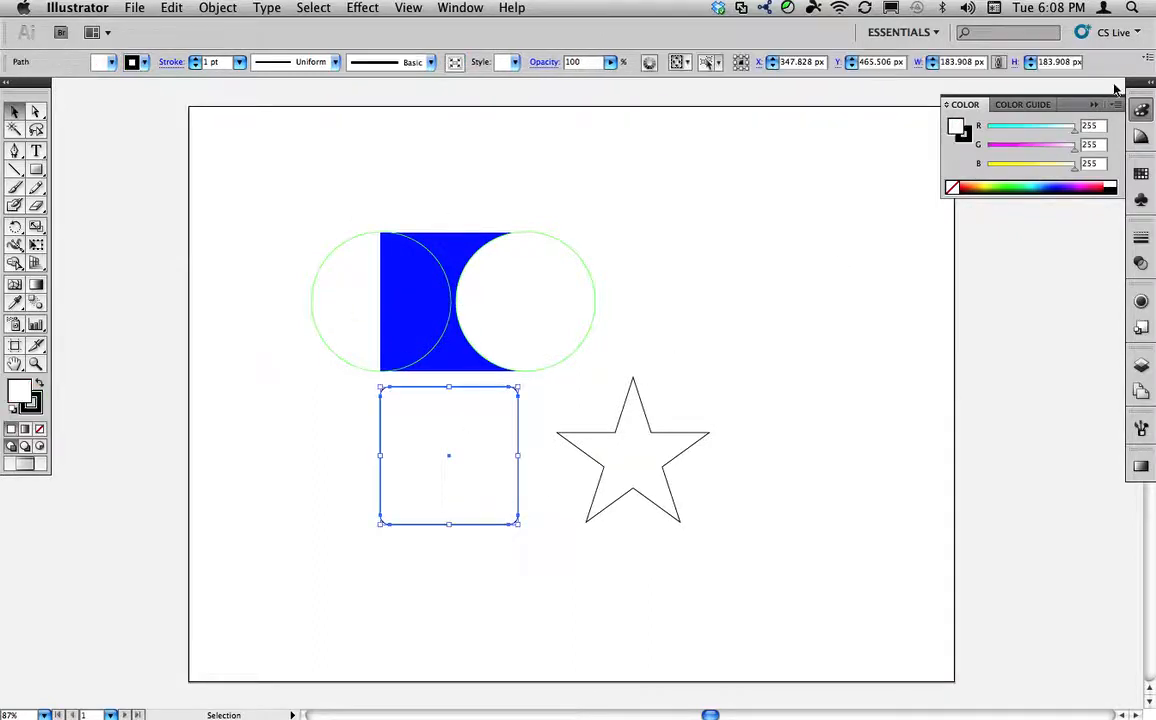
click(967, 184)
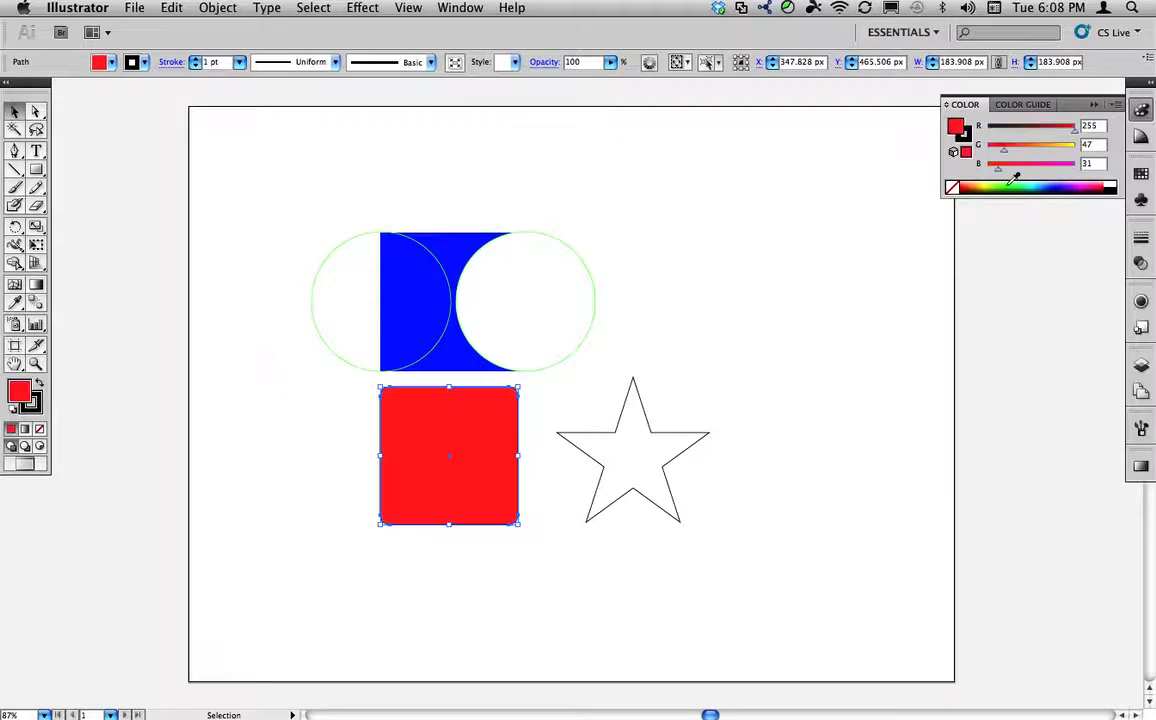
click(527, 442)
click(512, 435)
- Set the red rounded square's black stroke weight to 4 pt and deselect the shape
click(964, 134)
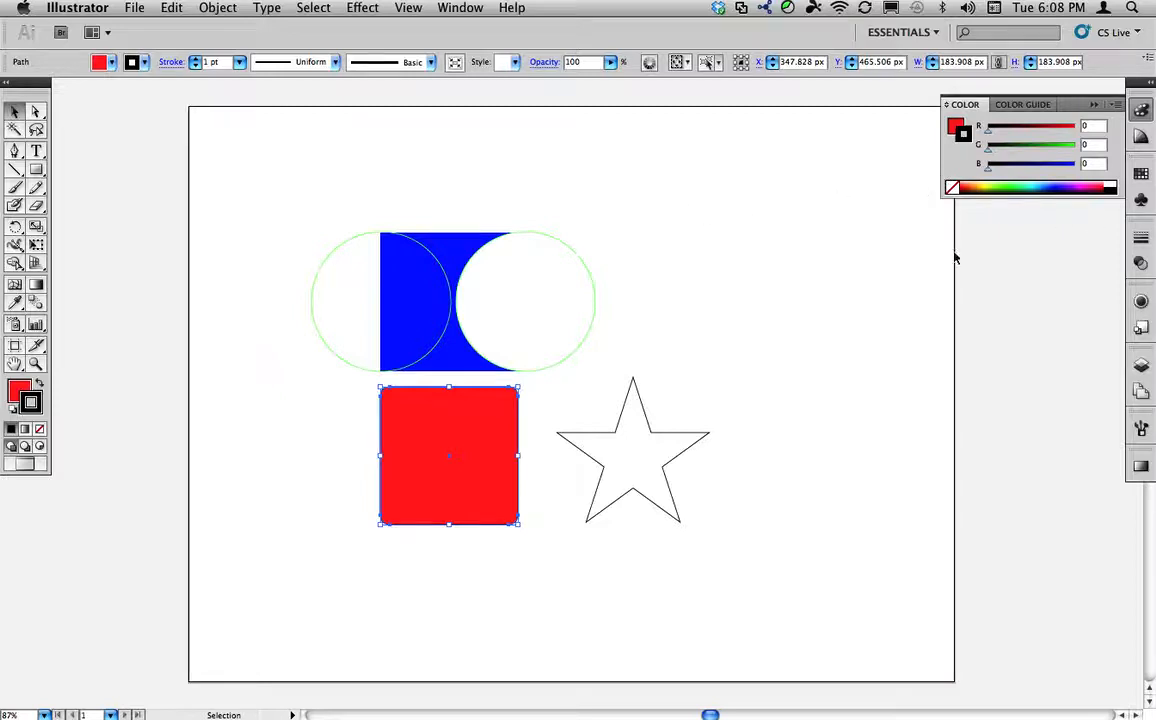
click(1138, 240)
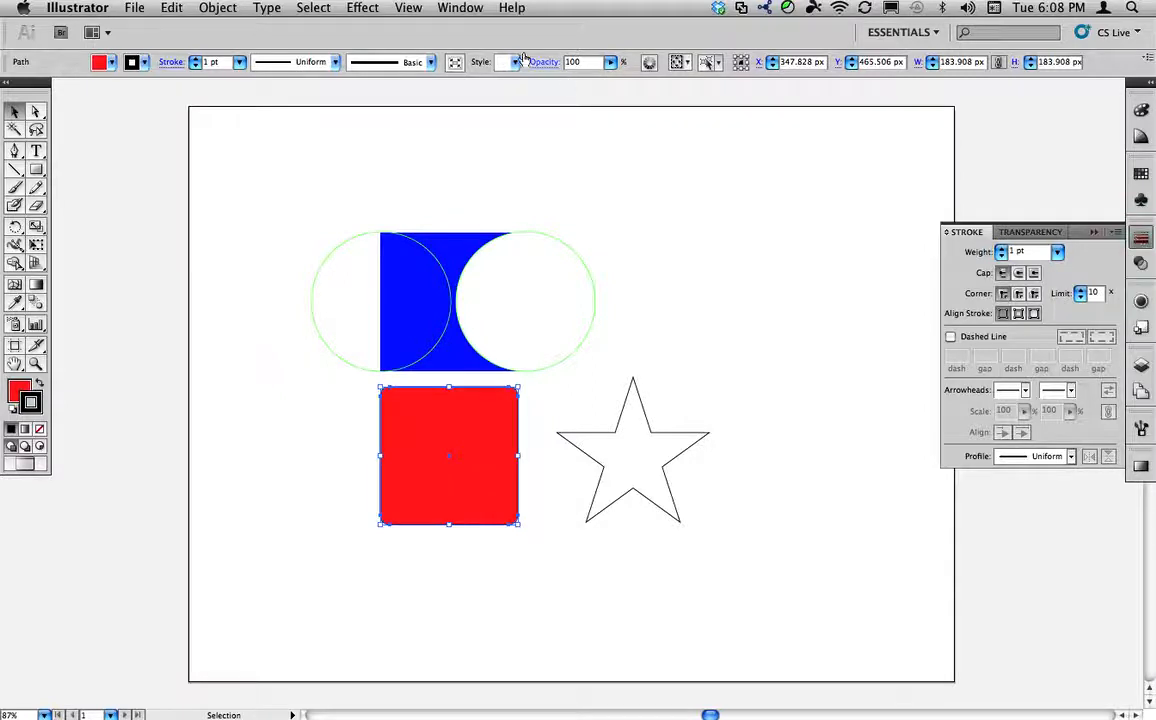
click(460, 8)
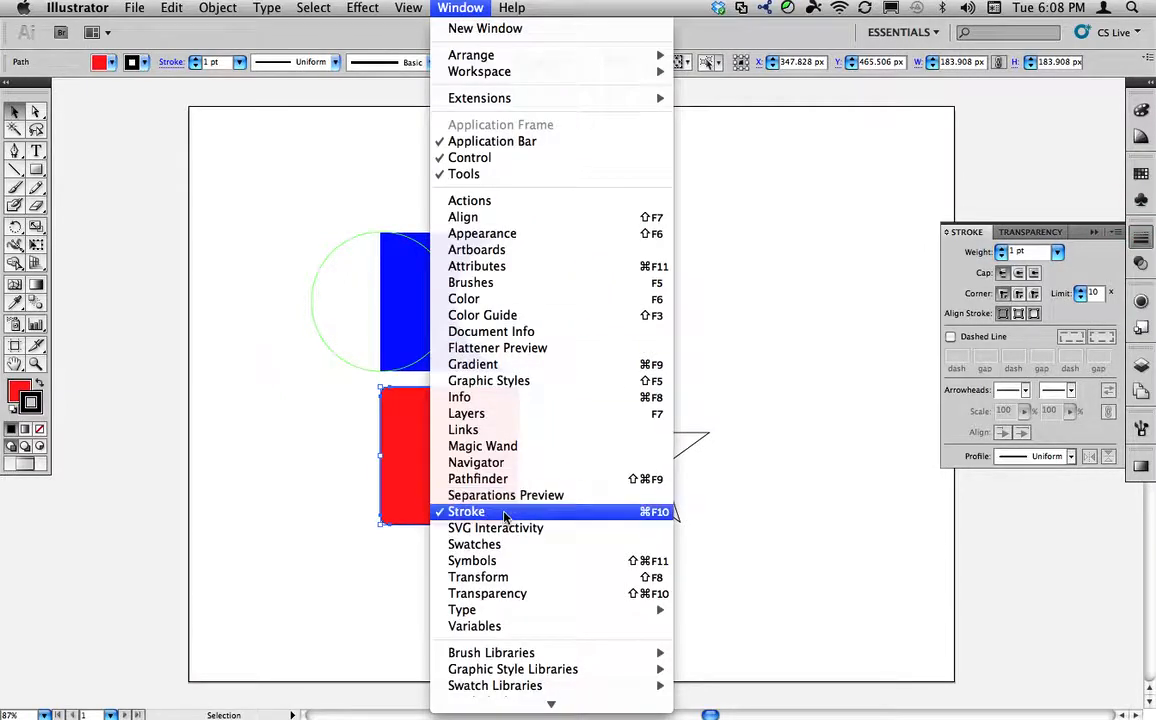
click(748, 503)
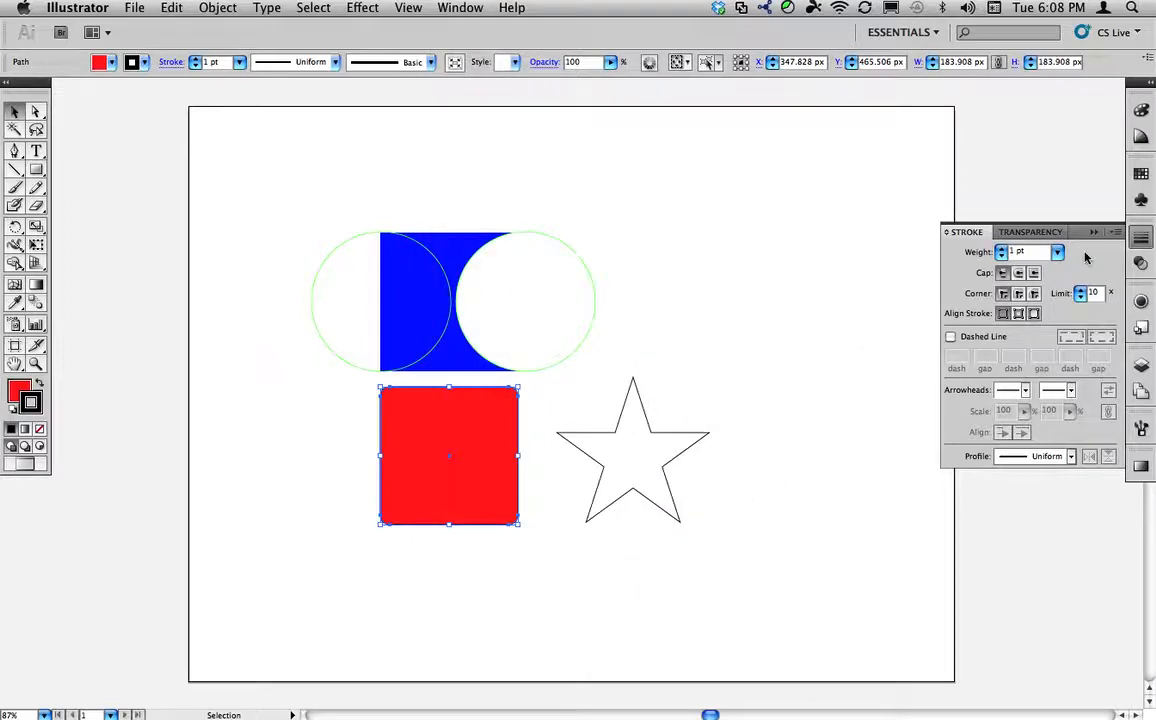
click(1001, 250)
click(1001, 250)
click(1001, 250)
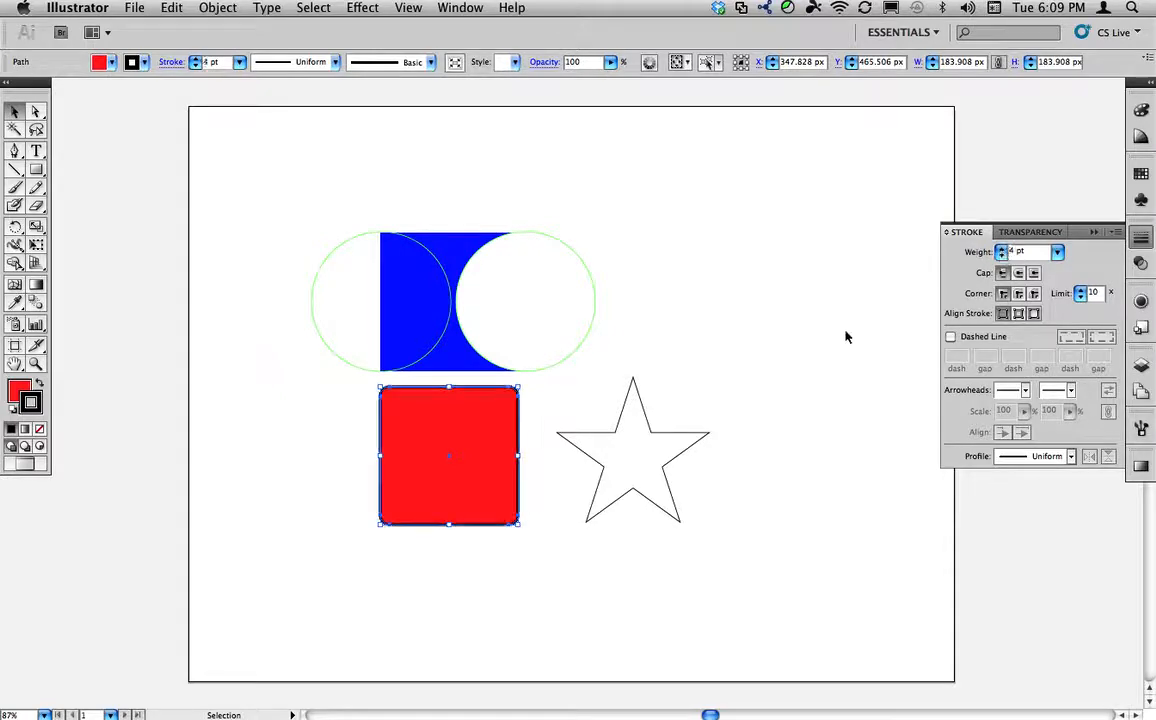
click(812, 335)
click(481, 454)
click(673, 444)
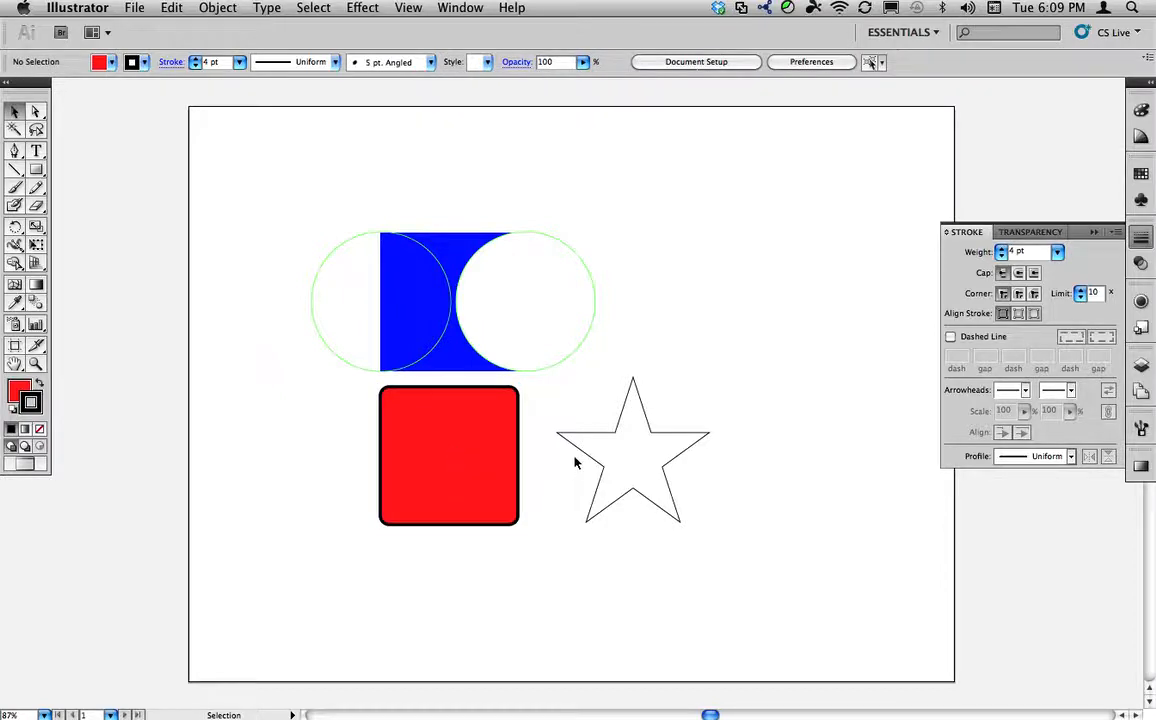
- Examine the outlines of the rounded square and the star up close to compare their stroke thickness
key(super+equal)
key(super+equal)
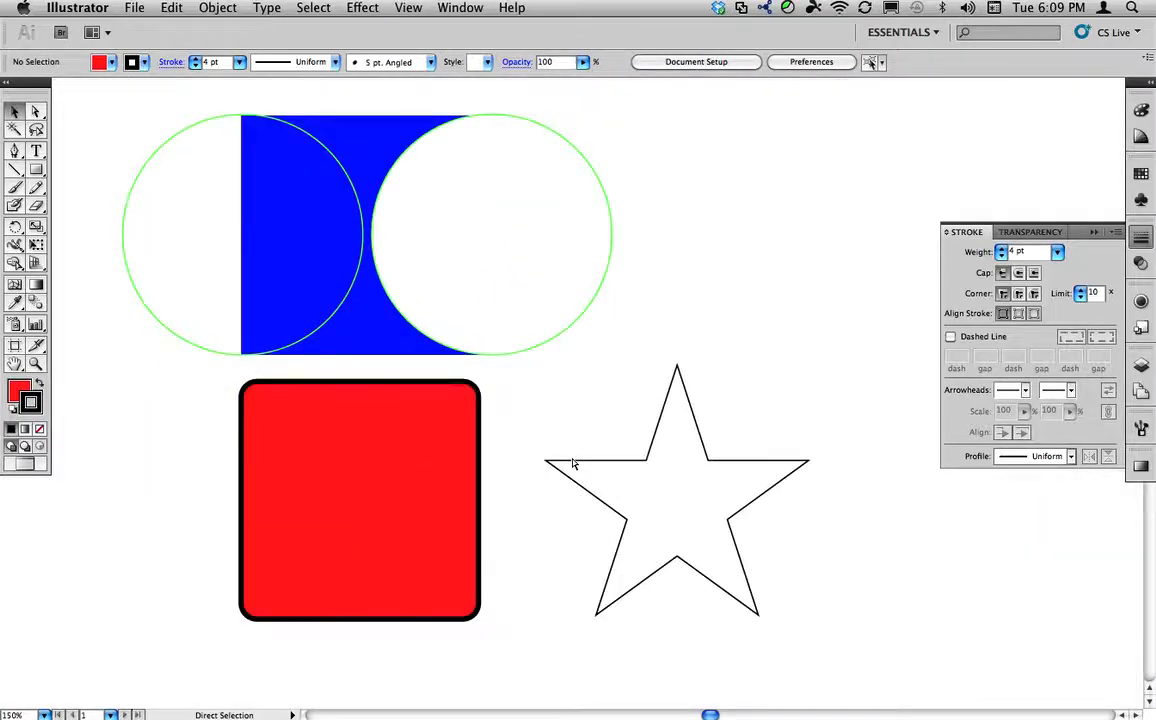
key(super+minus)
key(super+minus)
key(super+equal)
key(super+equal)
key(space)
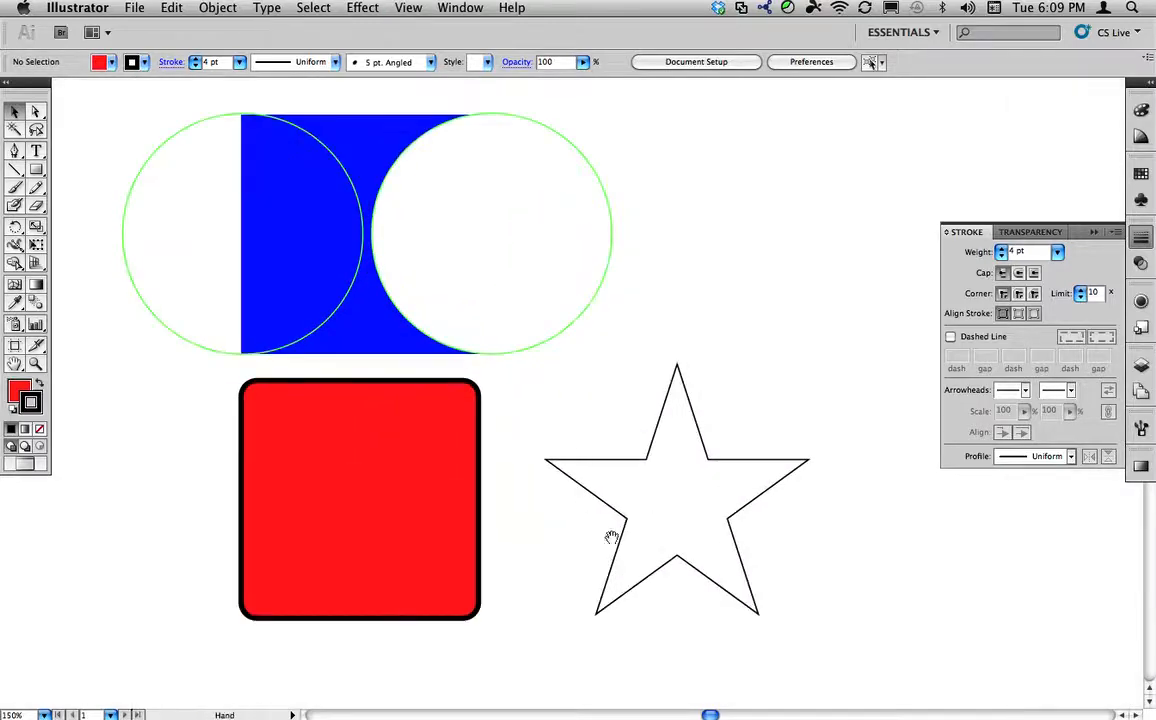
drag(611, 537, 583, 373)
drag(539, 408, 534, 526)
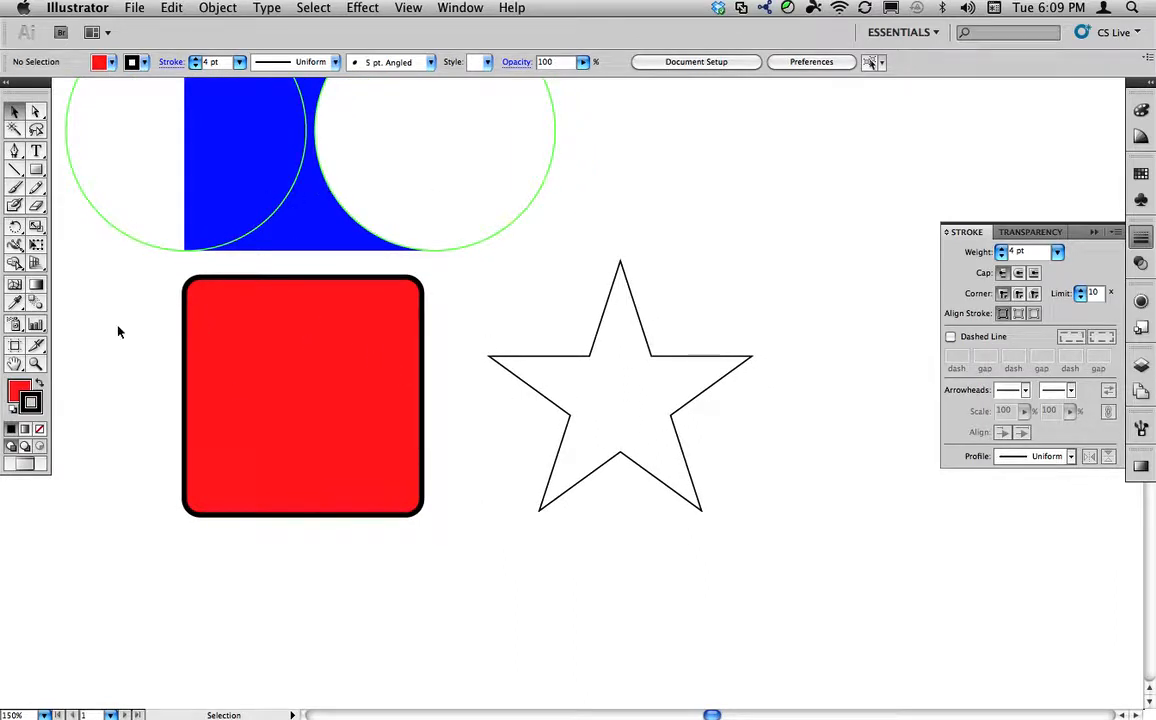
- Set the star's black stroke weight to 8 pt
click(581, 418)
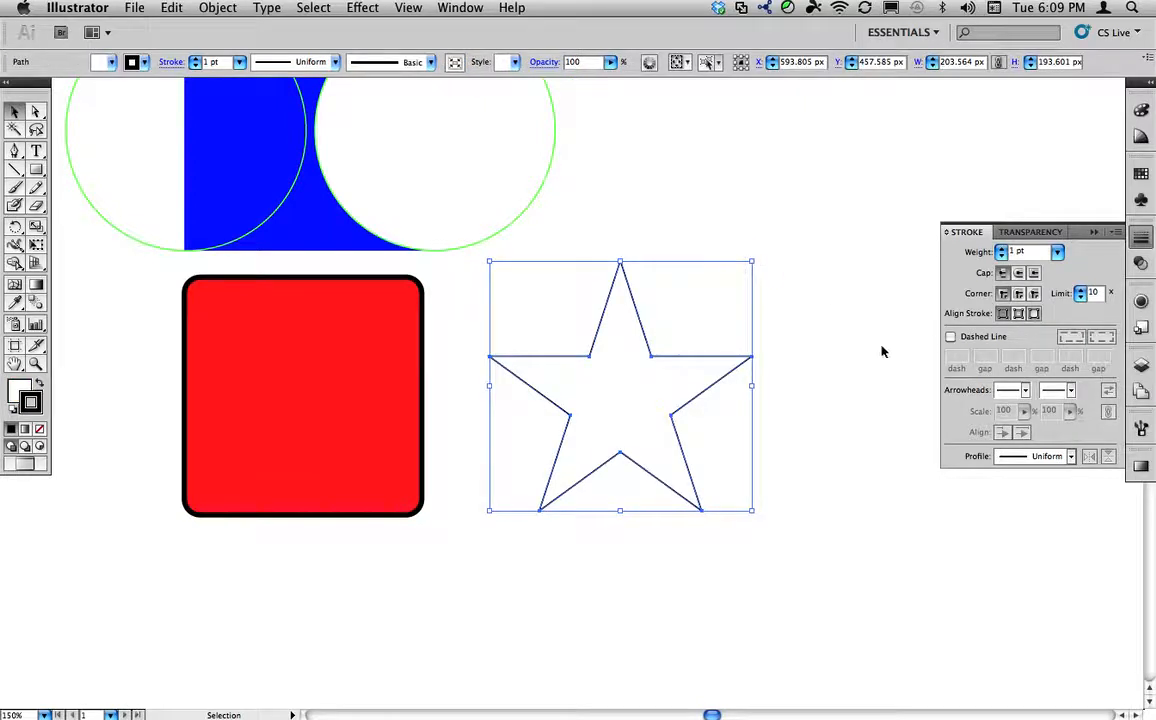
click(1002, 250)
click(1002, 250)
click(1002, 250)
click(1002, 250)
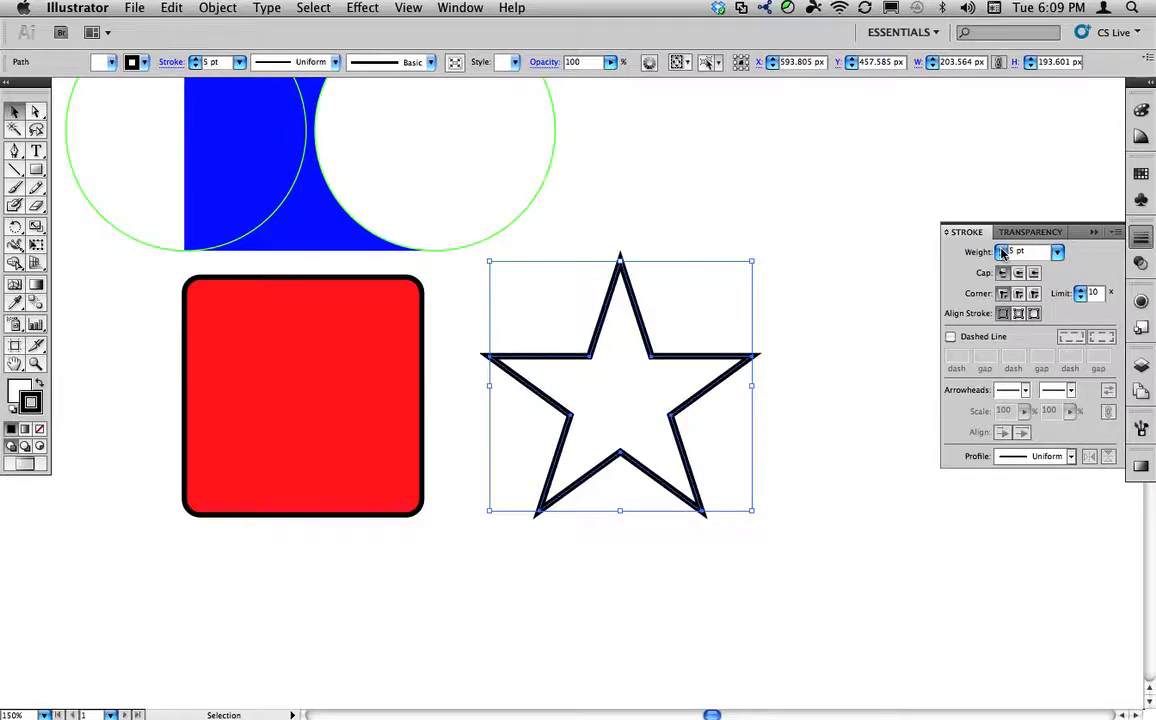
click(1002, 250)
click(1002, 250)
click(1002, 250)
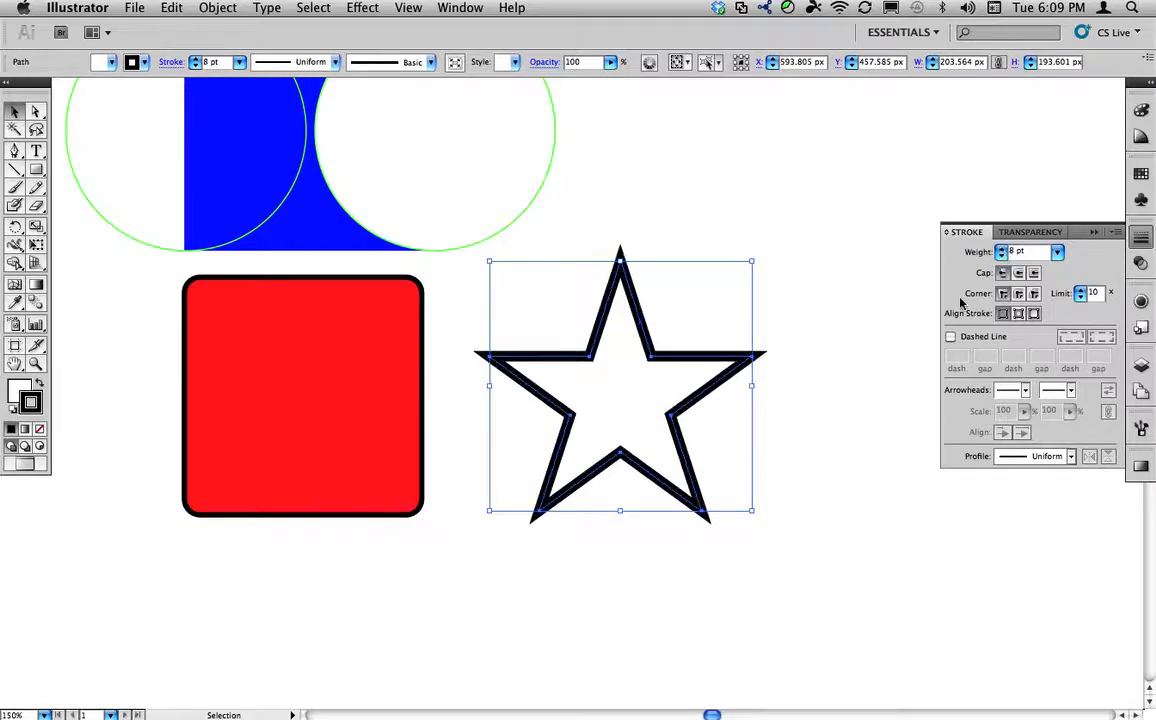
click(857, 377)
click(736, 374)
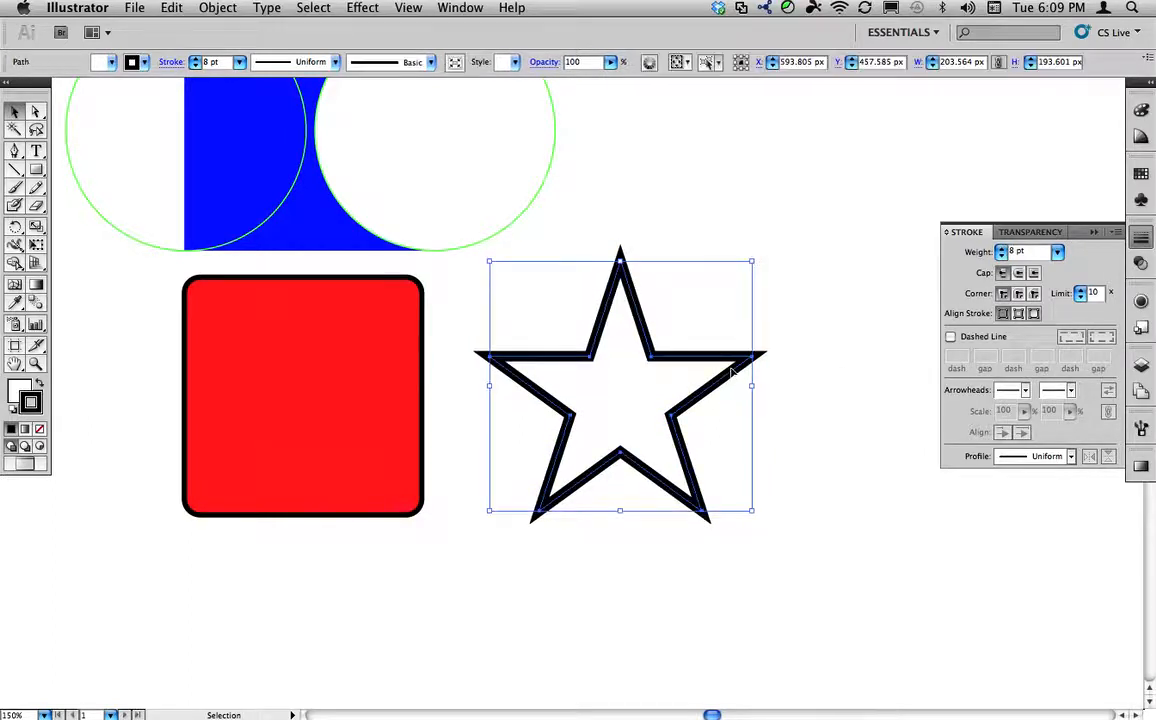
- Fill the star with yellow and colour its stroke orange (RGB 255, 128, 0)
click(1144, 134)
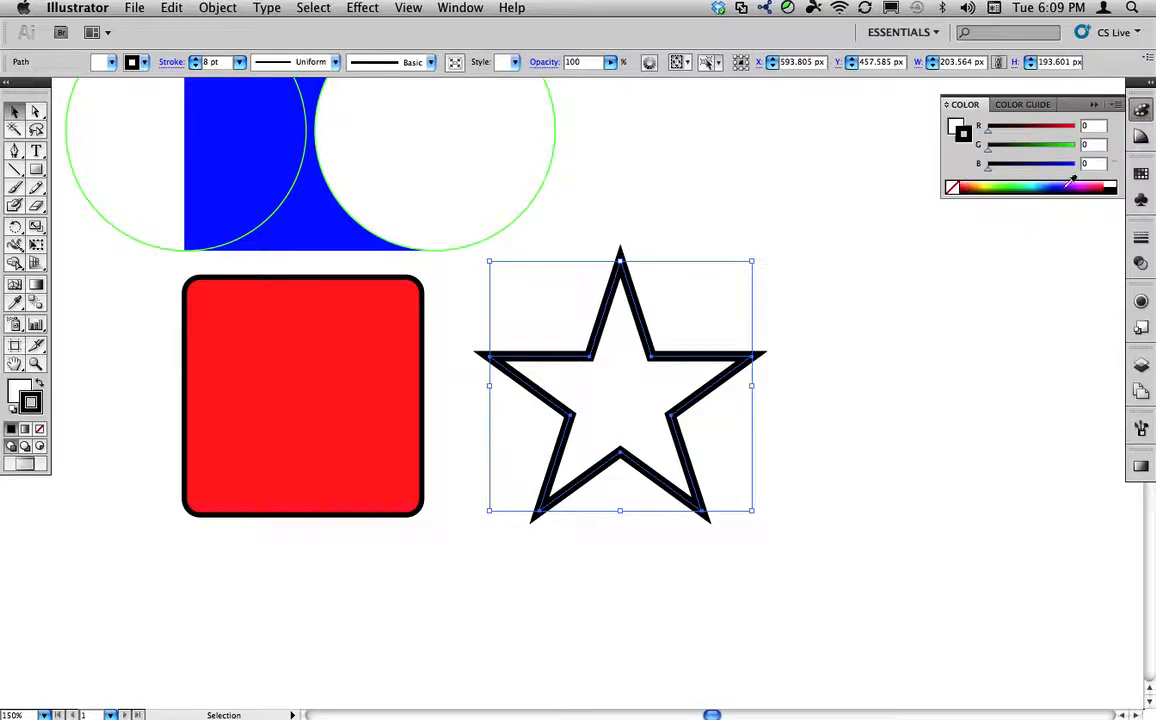
click(957, 126)
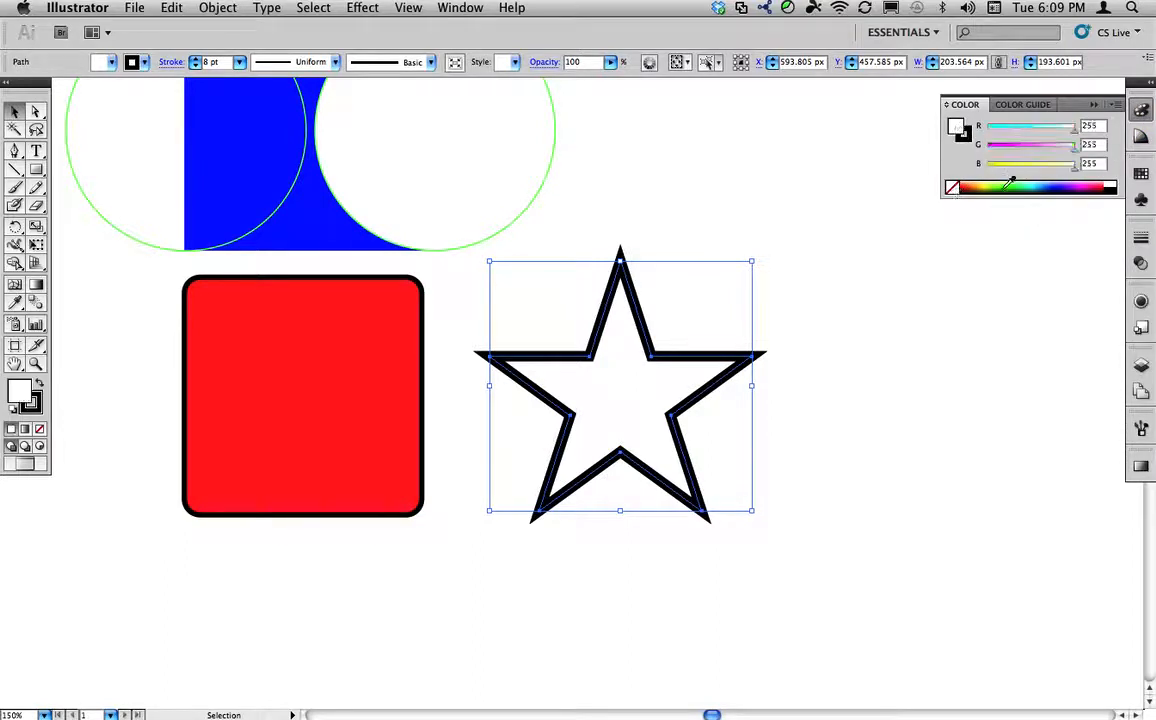
click(988, 187)
click(966, 136)
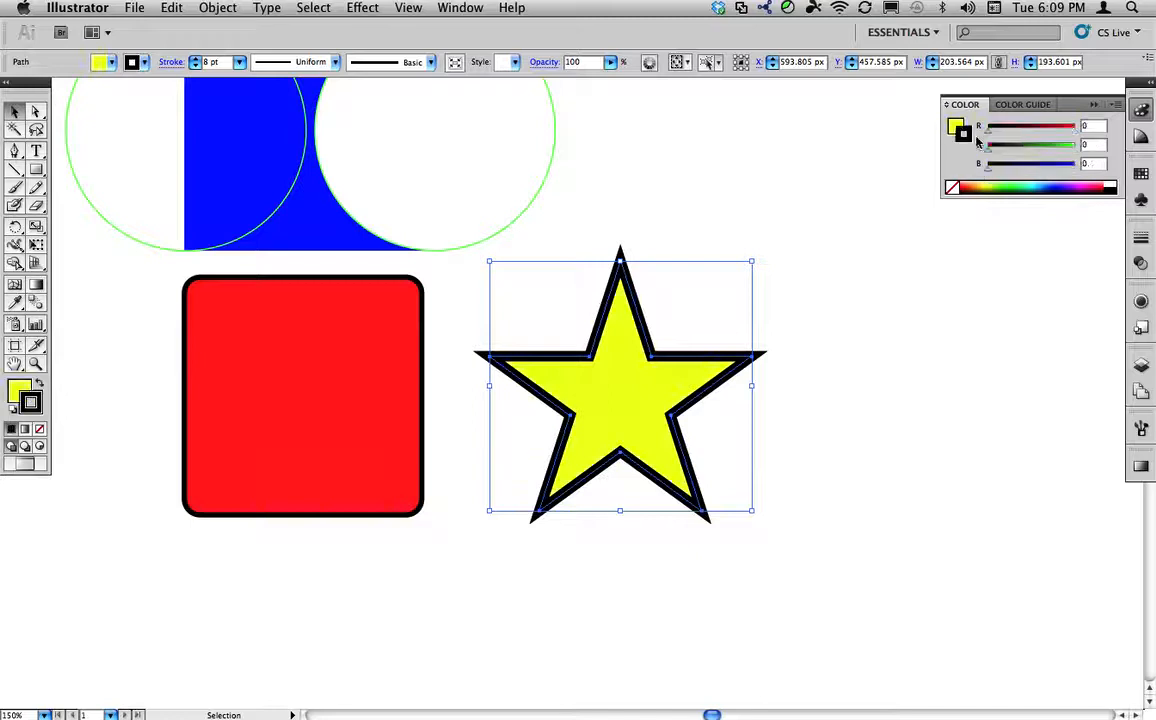
click(977, 187)
click(830, 321)
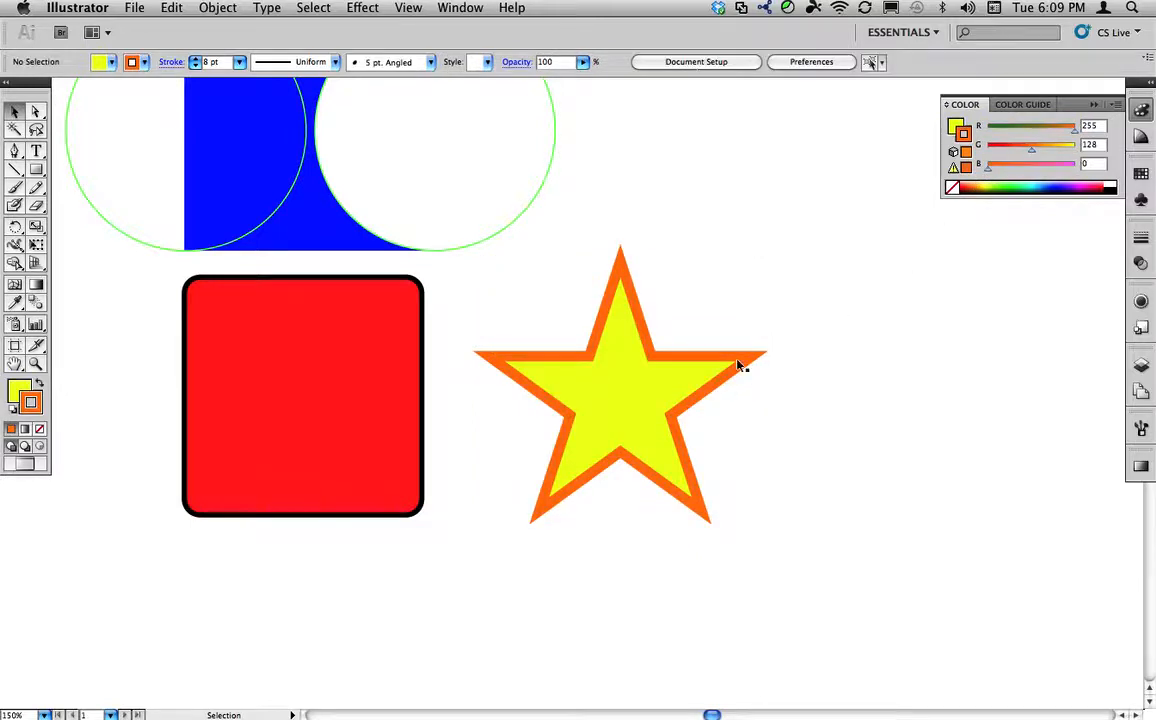
- Compare the star in outline and preview display to examine where its path runs within the stroke
click(557, 385)
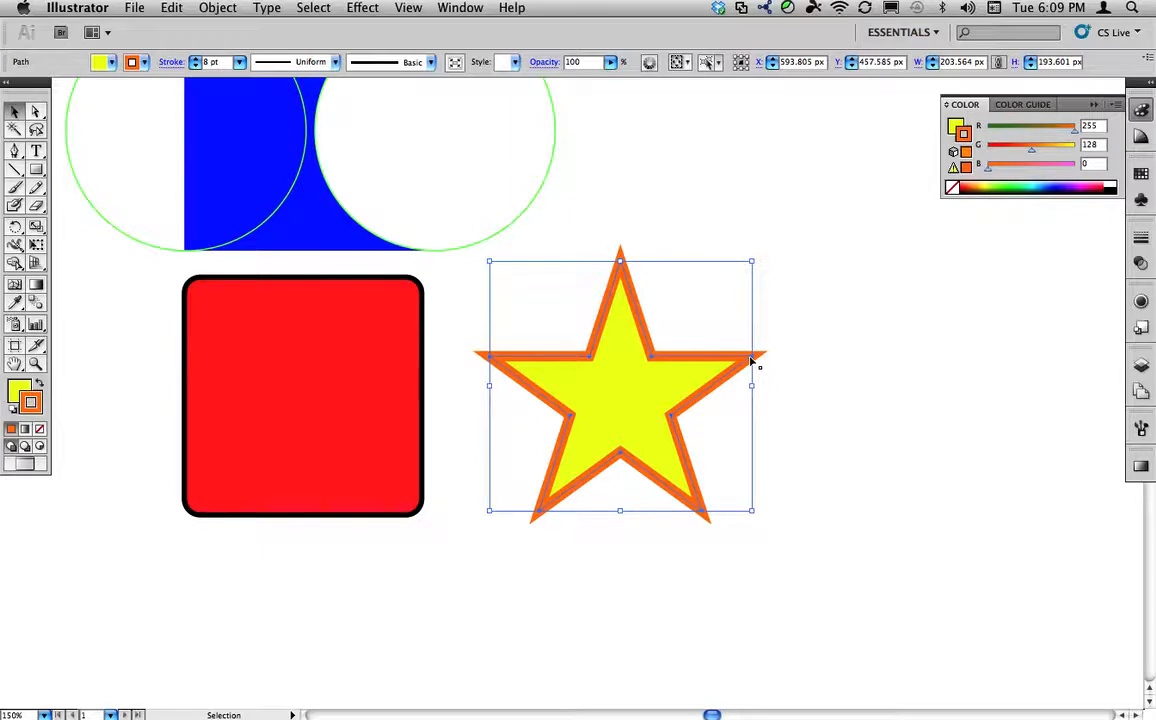
key(a)
key(super+y)
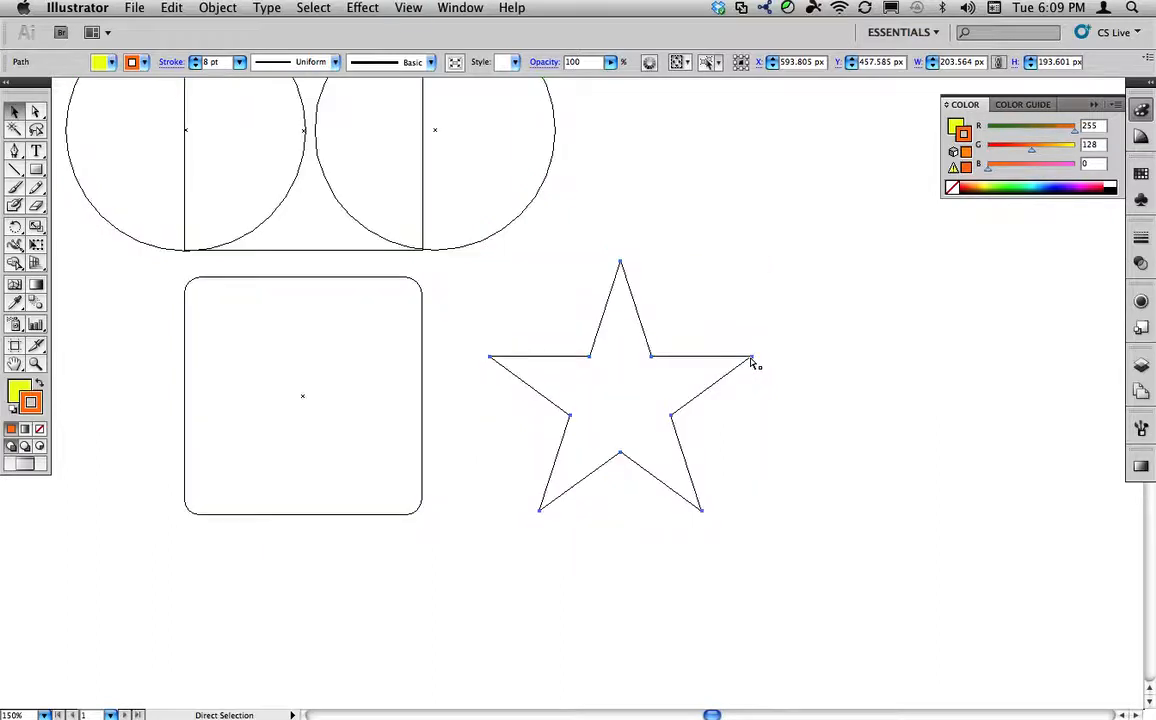
key(super+y)
key(super+y)
key(super+y)
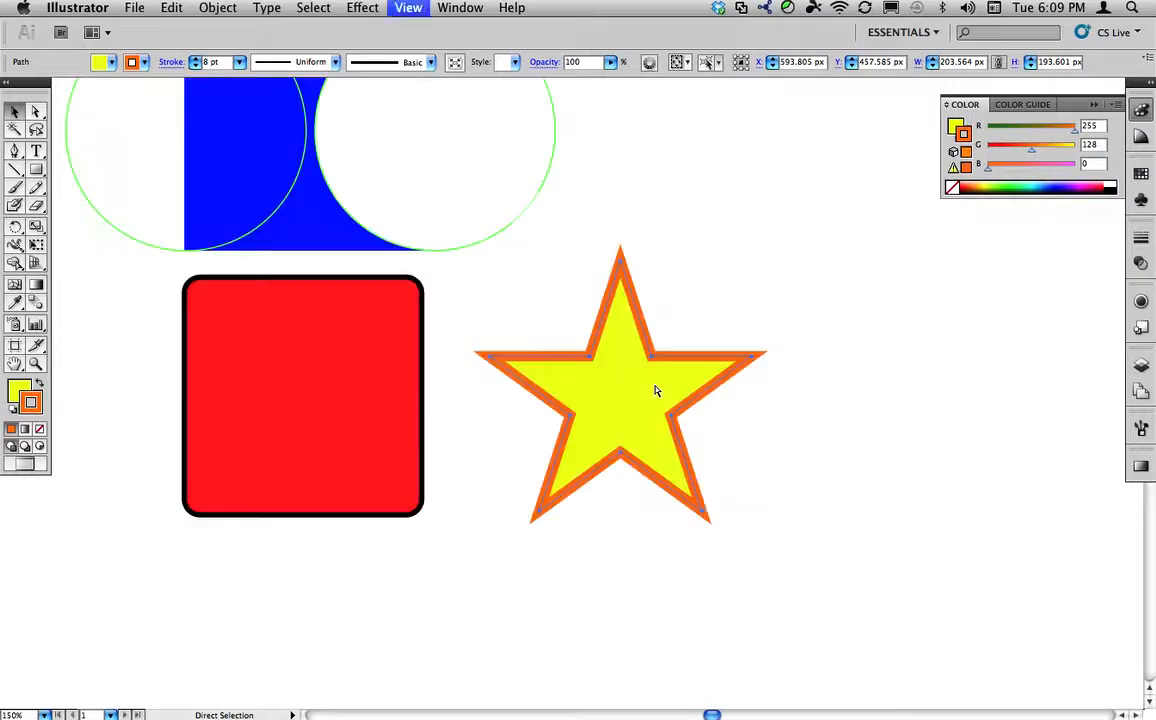
key(v)
click(839, 302)
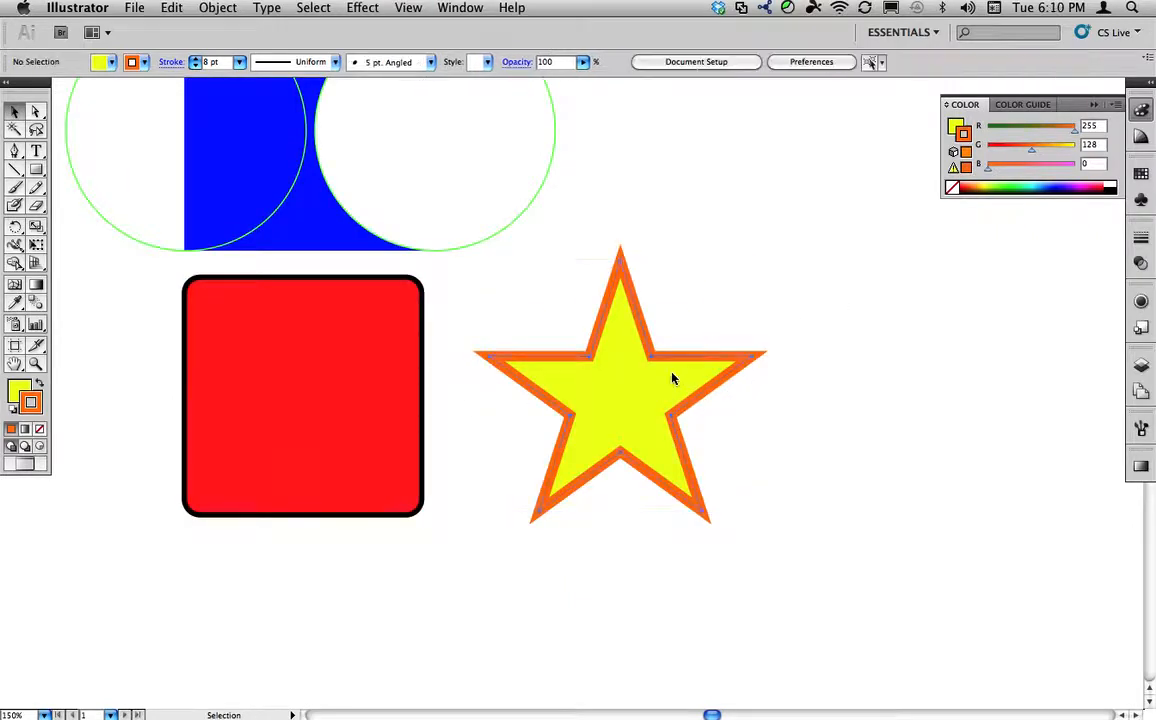
- Try aligning the star's stroke to the inside and to the outside of its path, and set it back to center
click(665, 344)
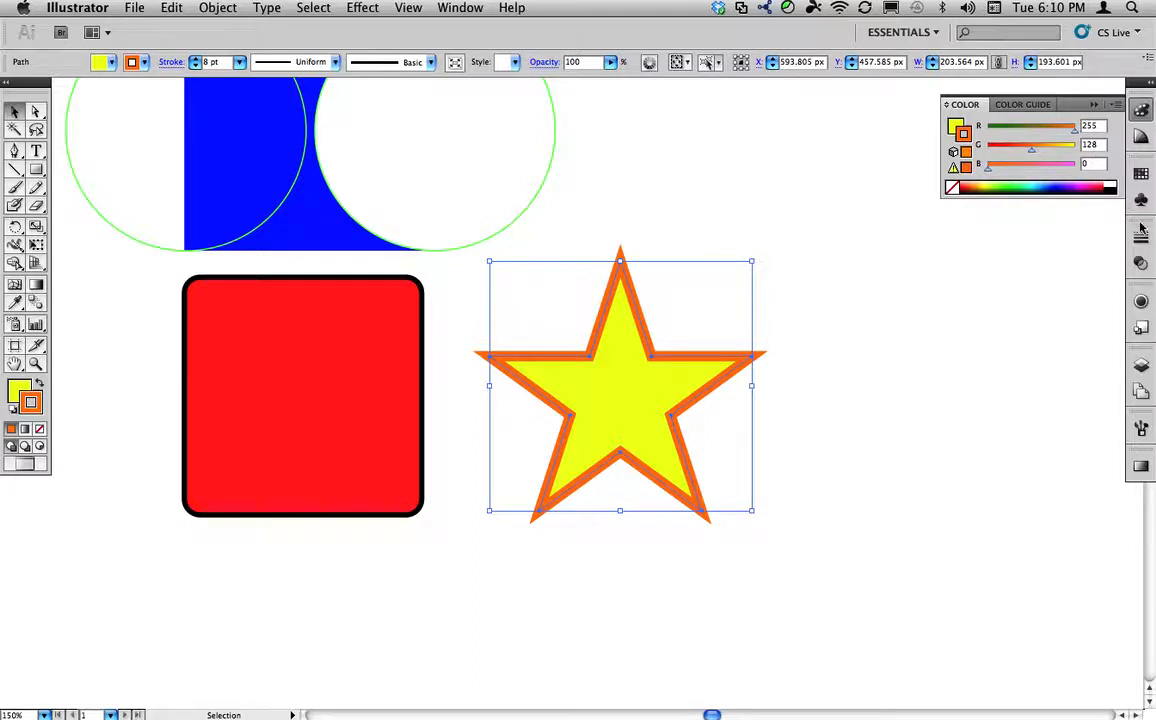
key(super+F10)
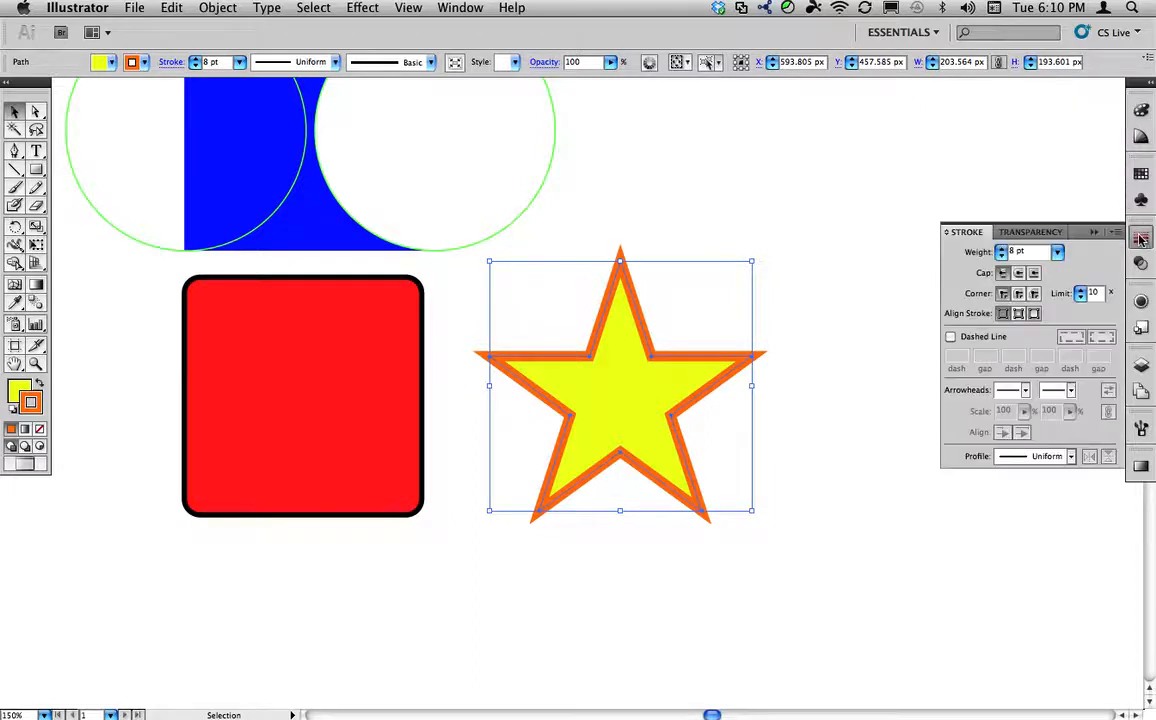
click(1018, 315)
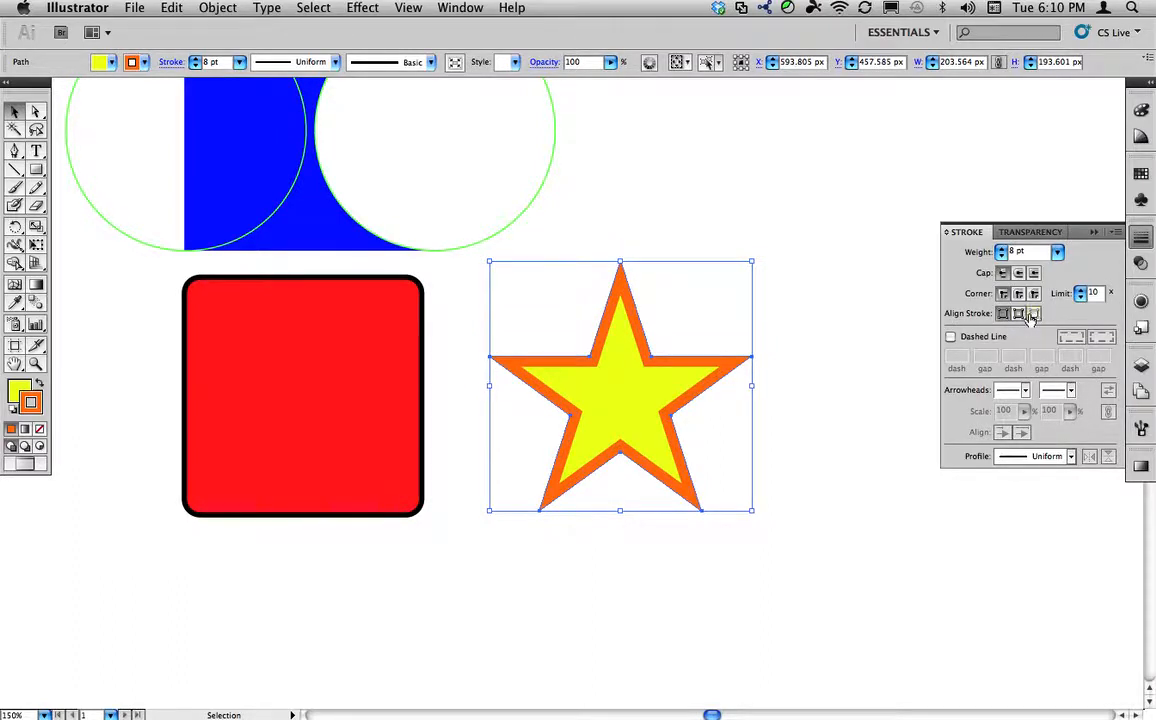
click(1034, 313)
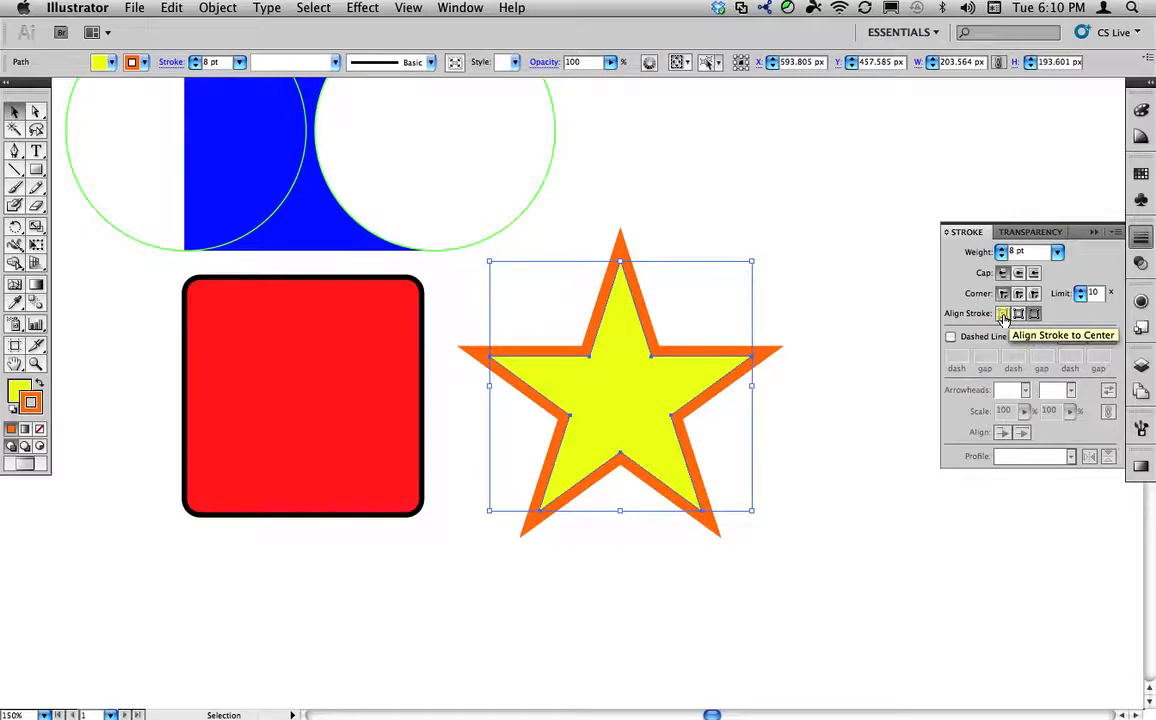
click(1003, 314)
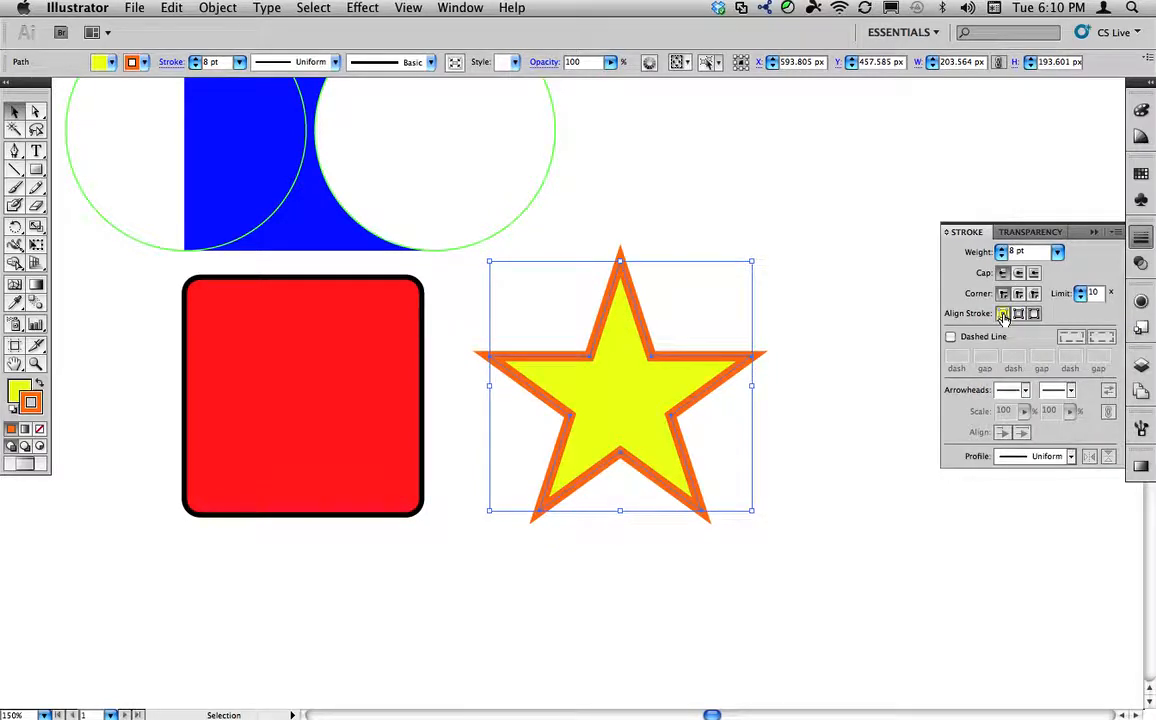
- Apply a dashed line to the star's stroke with a 6 pt dash, 12 pt gap, 3 pt dash and 6 pt gap
click(951, 338)
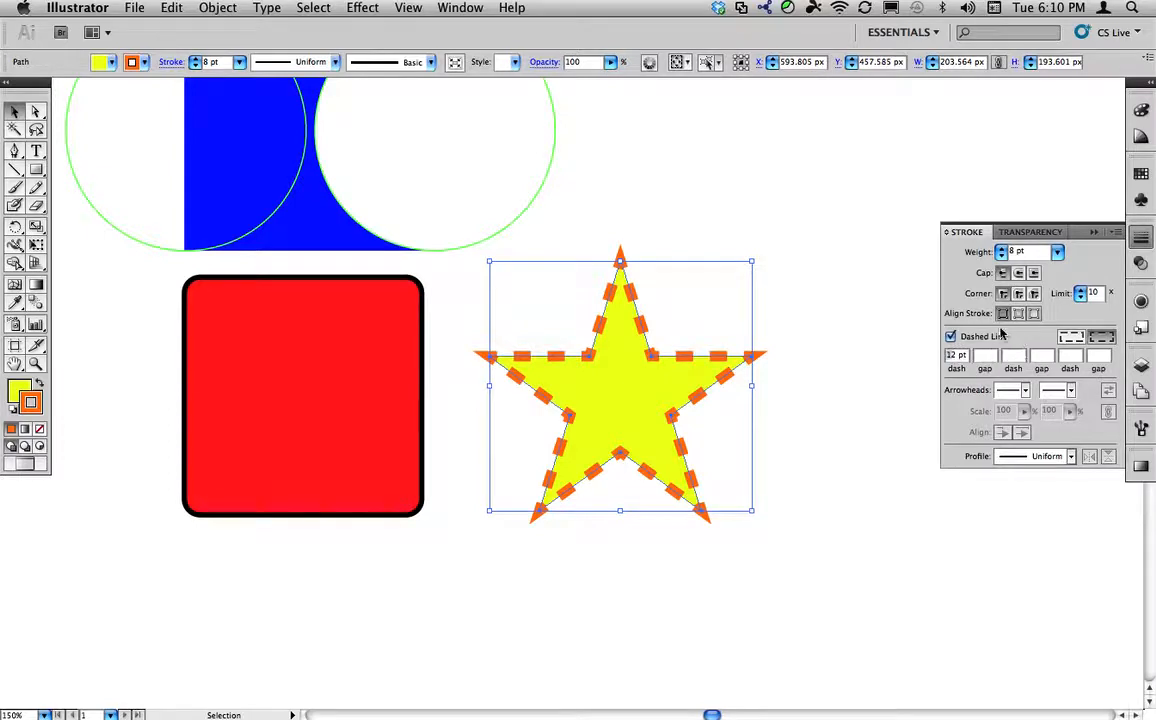
text(6)
text(12)
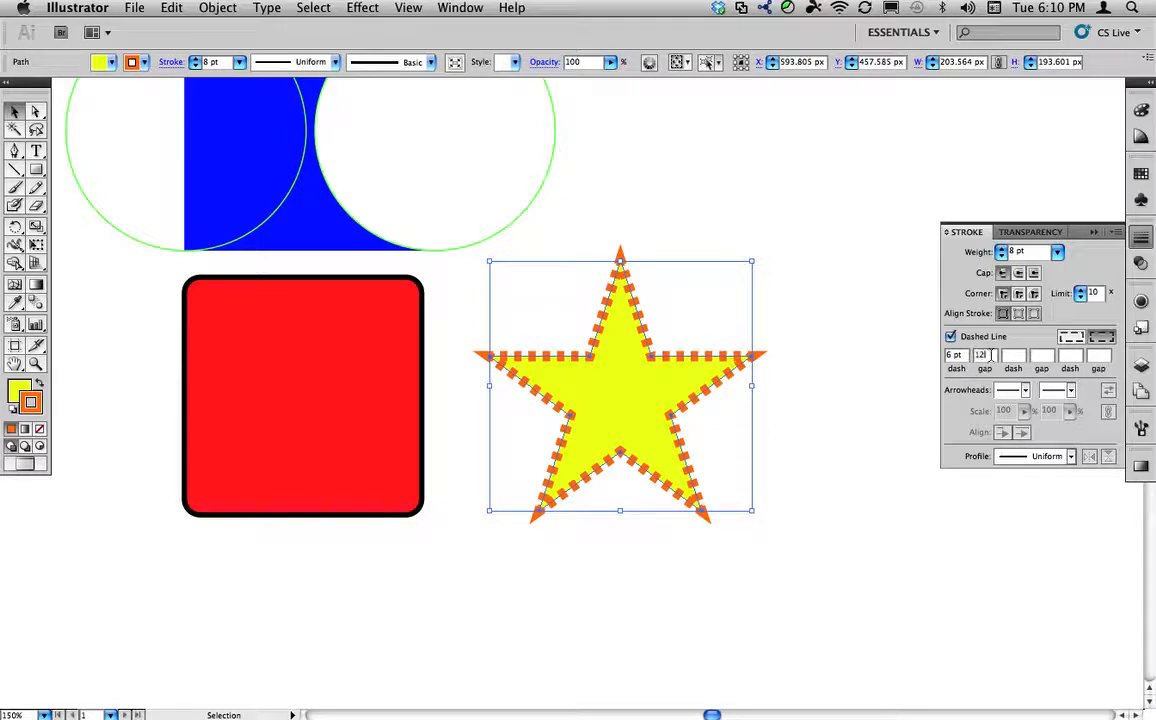
key(Tab)
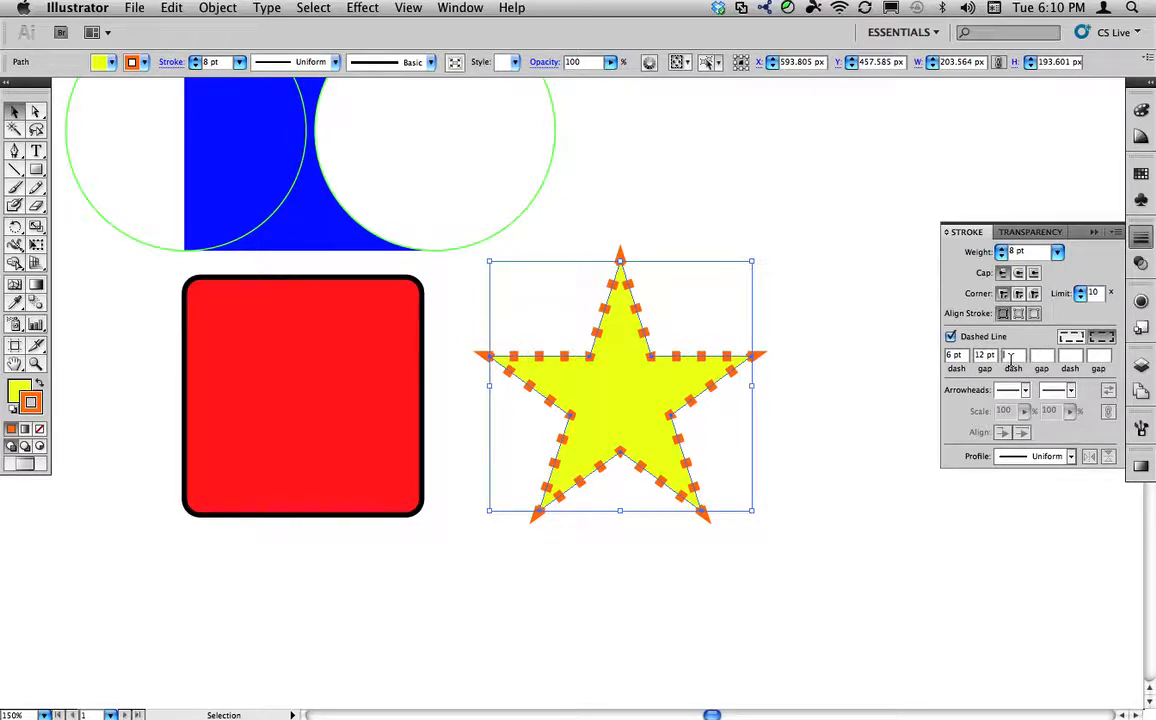
text(3)
key(Tab)
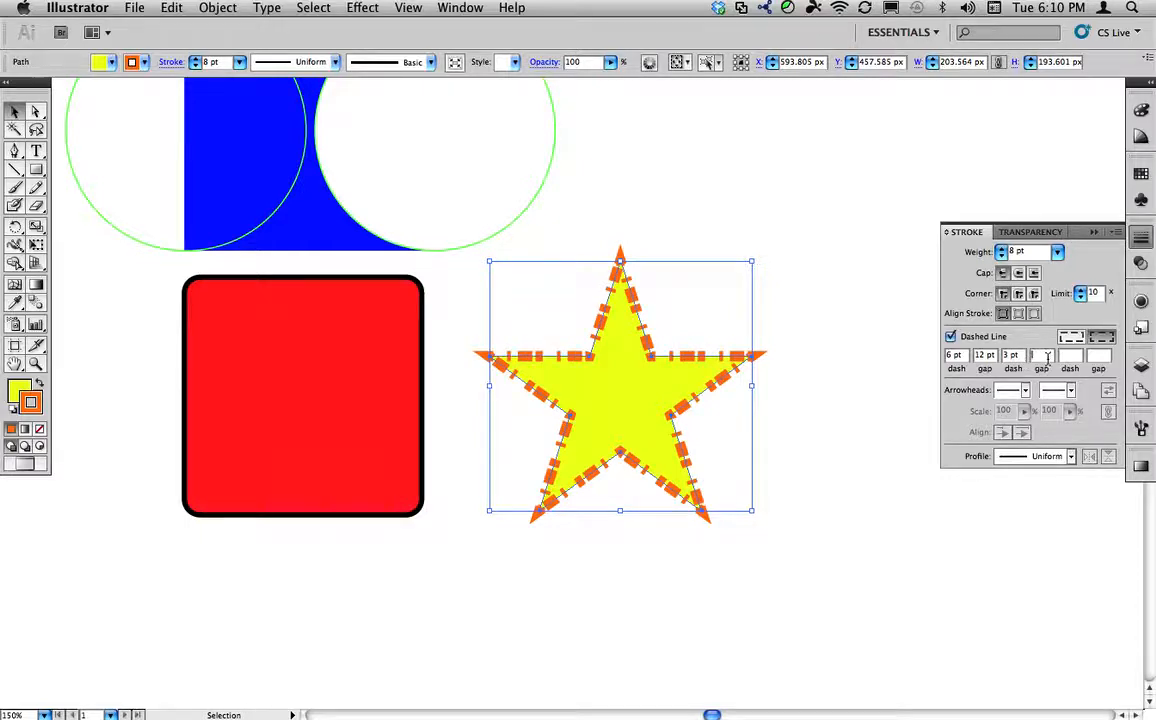
text(6)
click(864, 428)
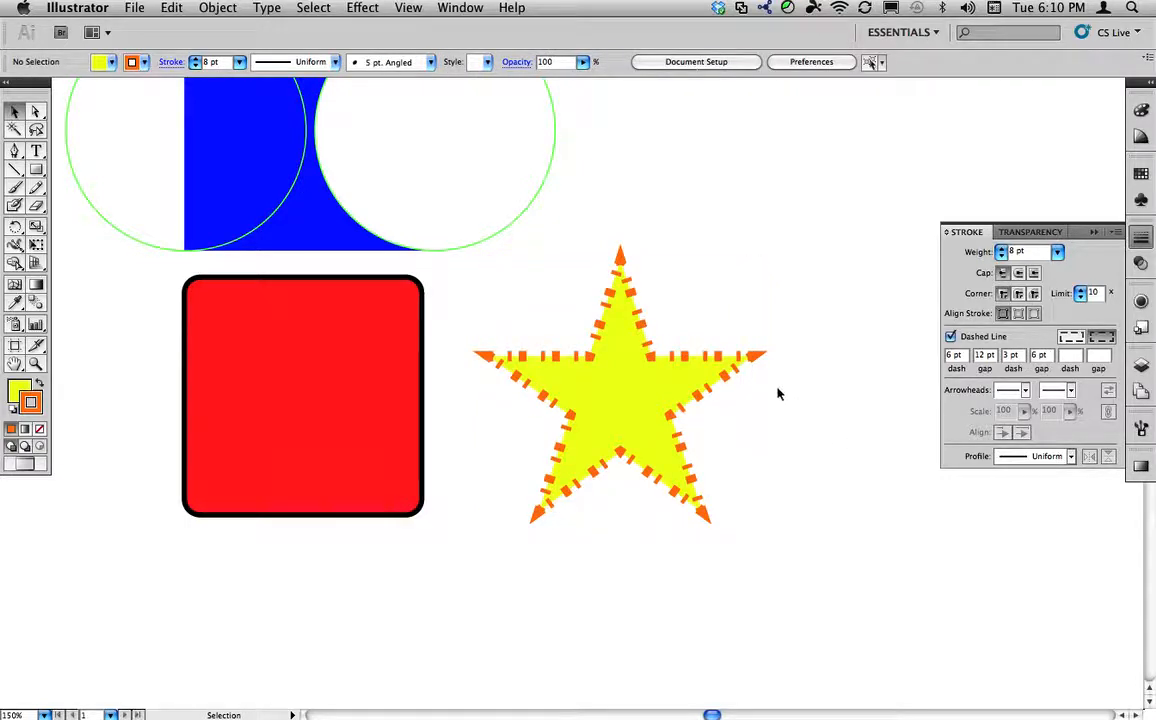
- Turn off the dashed line on the star so its orange stroke is solid again
click(950, 337)
click(712, 355)
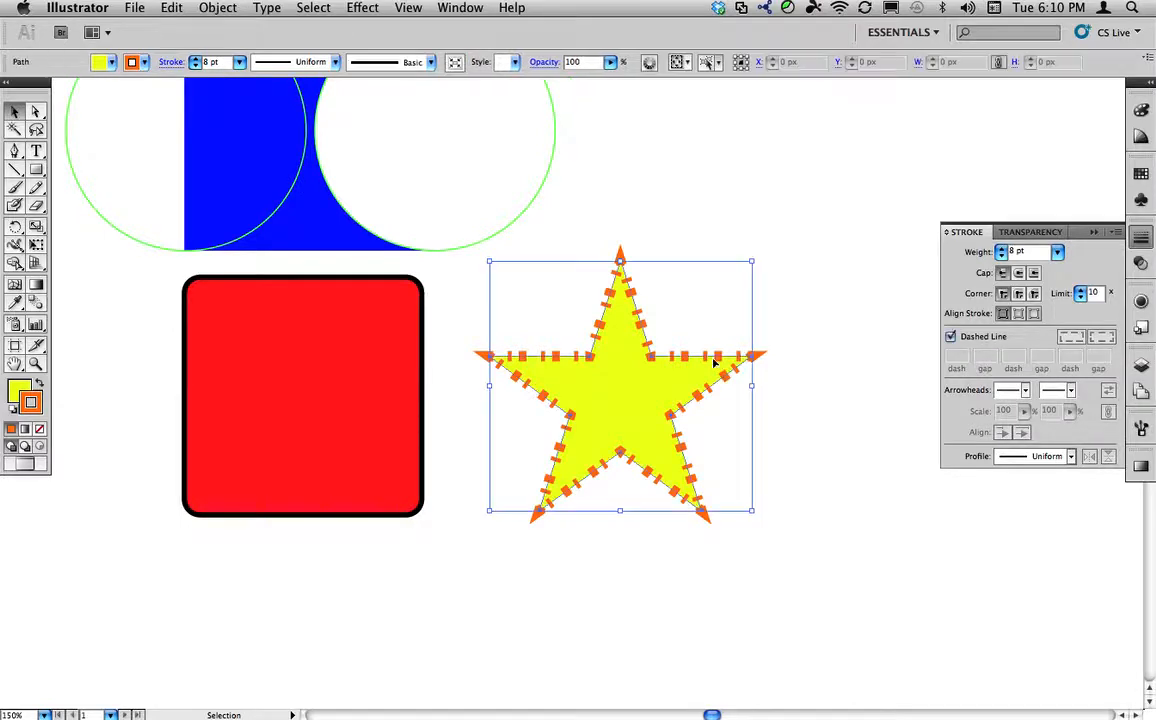
click(950, 337)
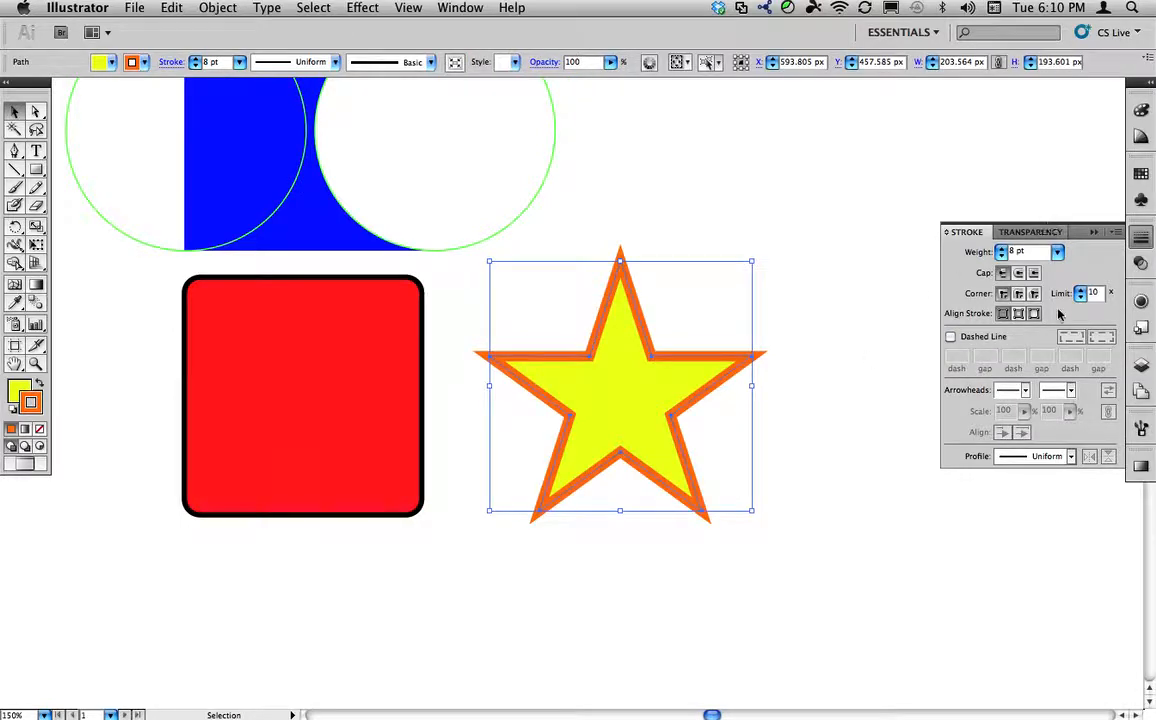
click(814, 300)
- Copy the yellow star and paste the copy directly in front of the original
click(626, 390)
key(super)
click(172, 10)
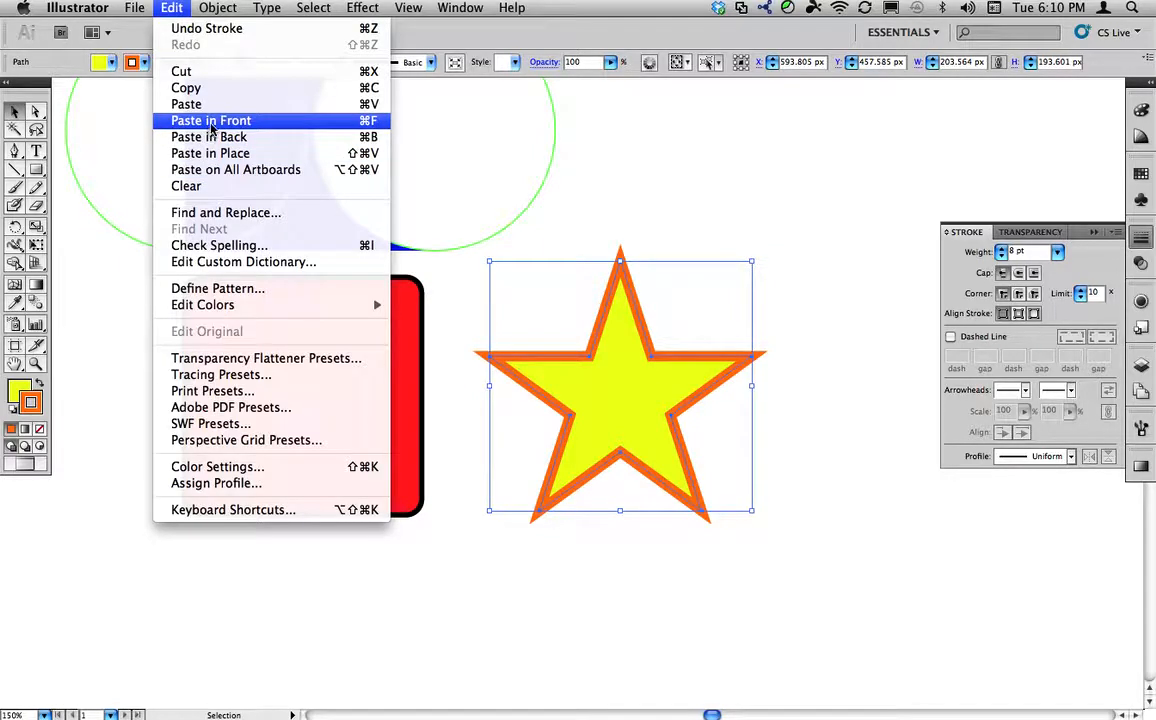
click(211, 120)
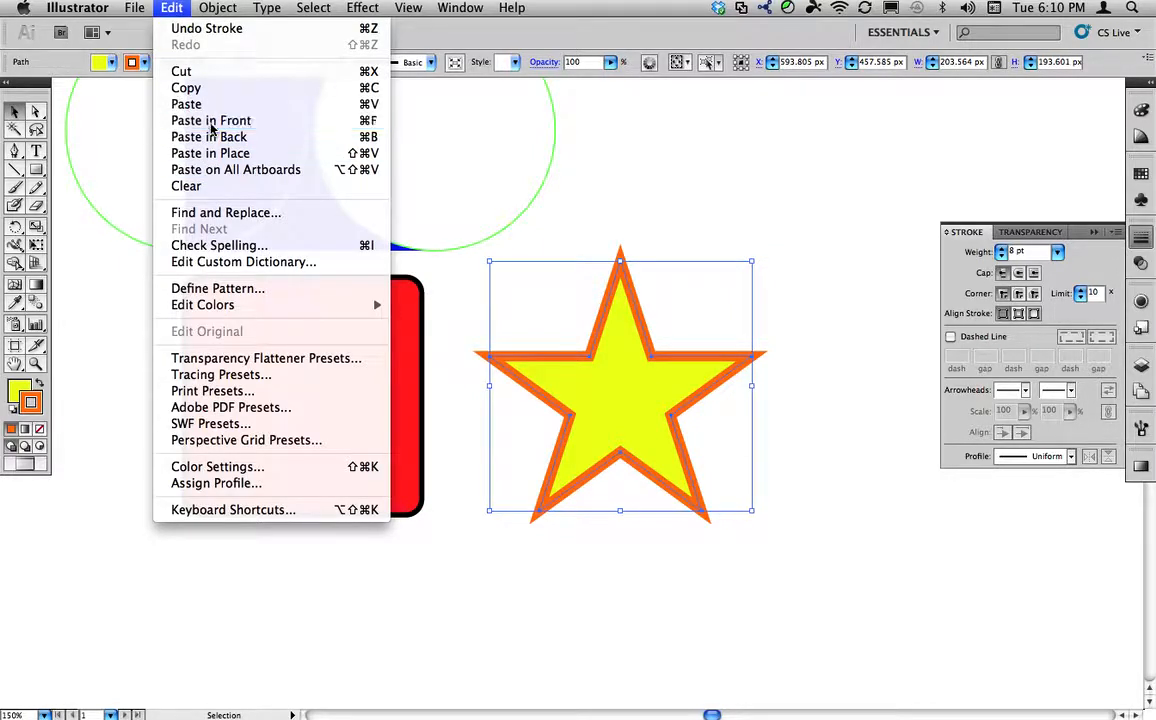
- Move the front star copy off the original star and undo the move
click(619, 238)
click(627, 392)
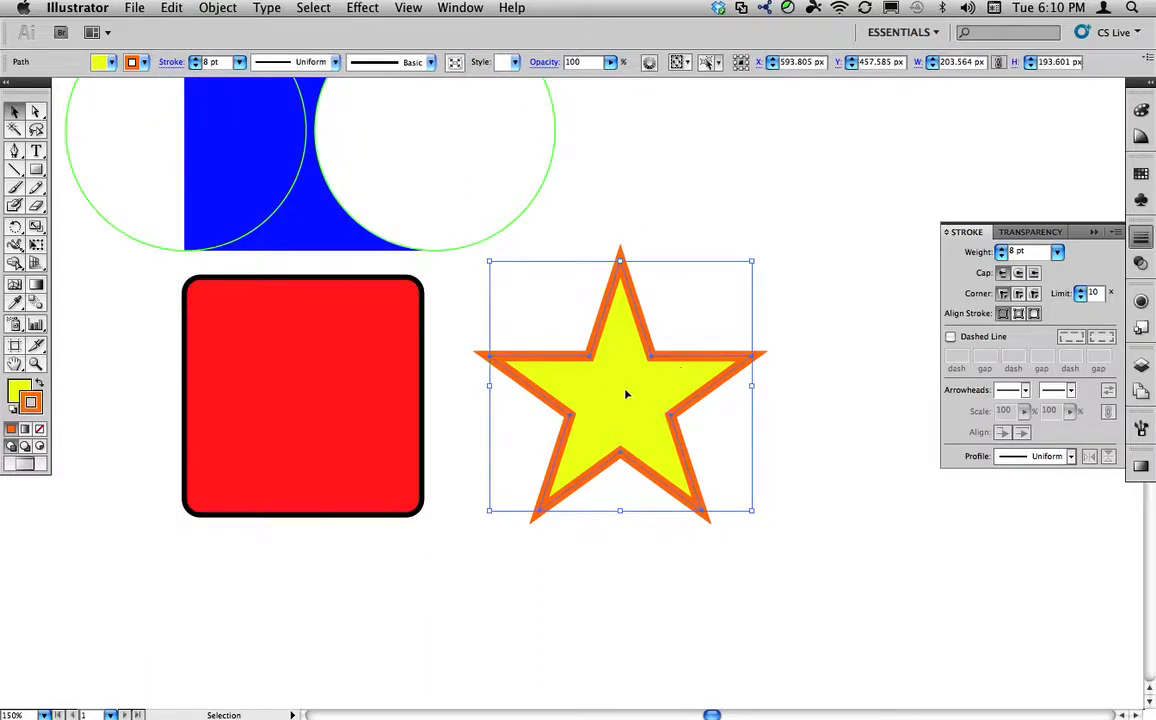
drag(627, 392, 767, 320)
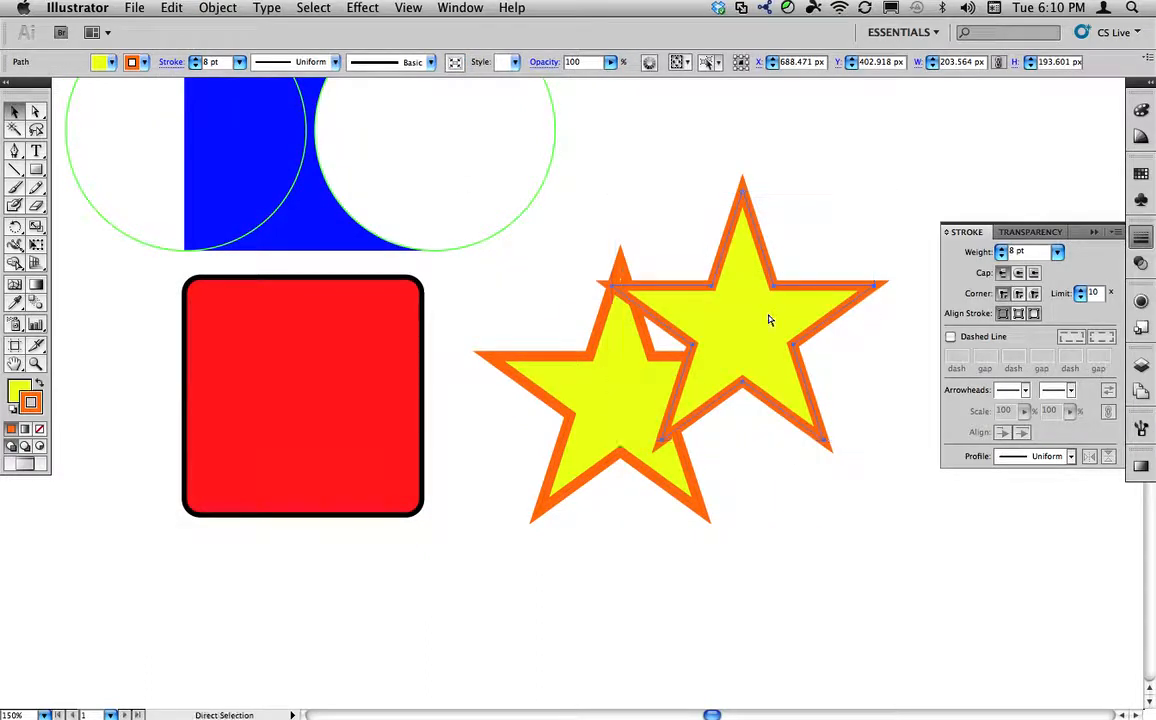
key(super+z)
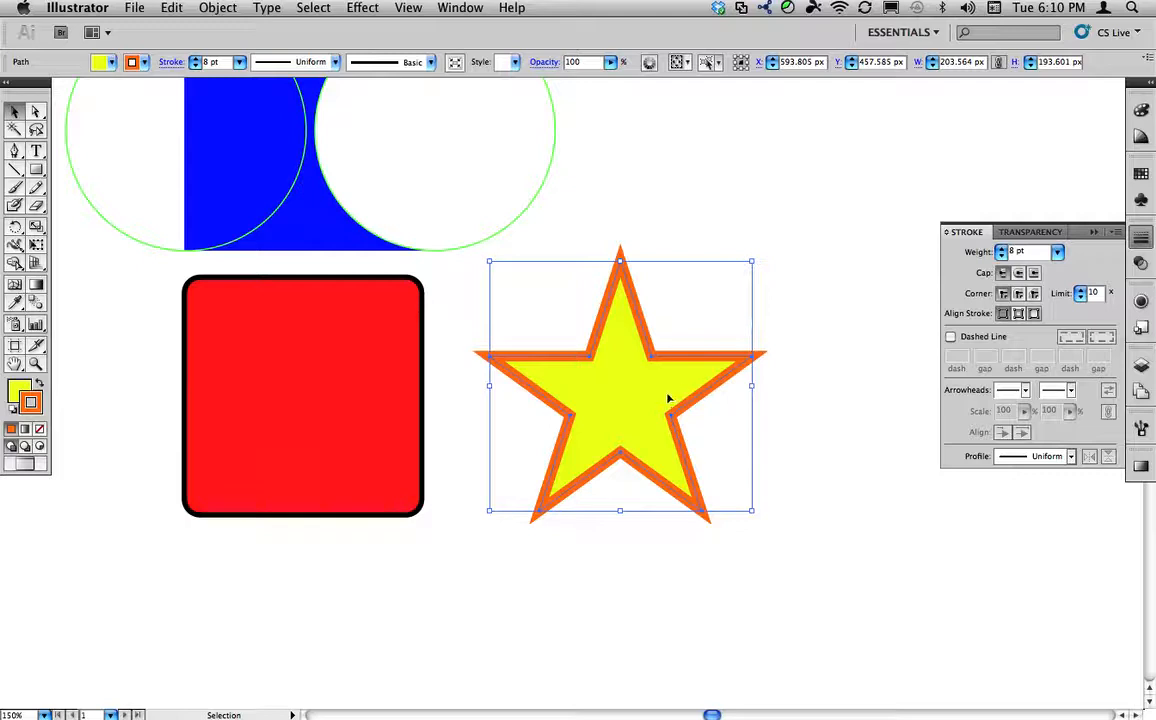
click(792, 302)
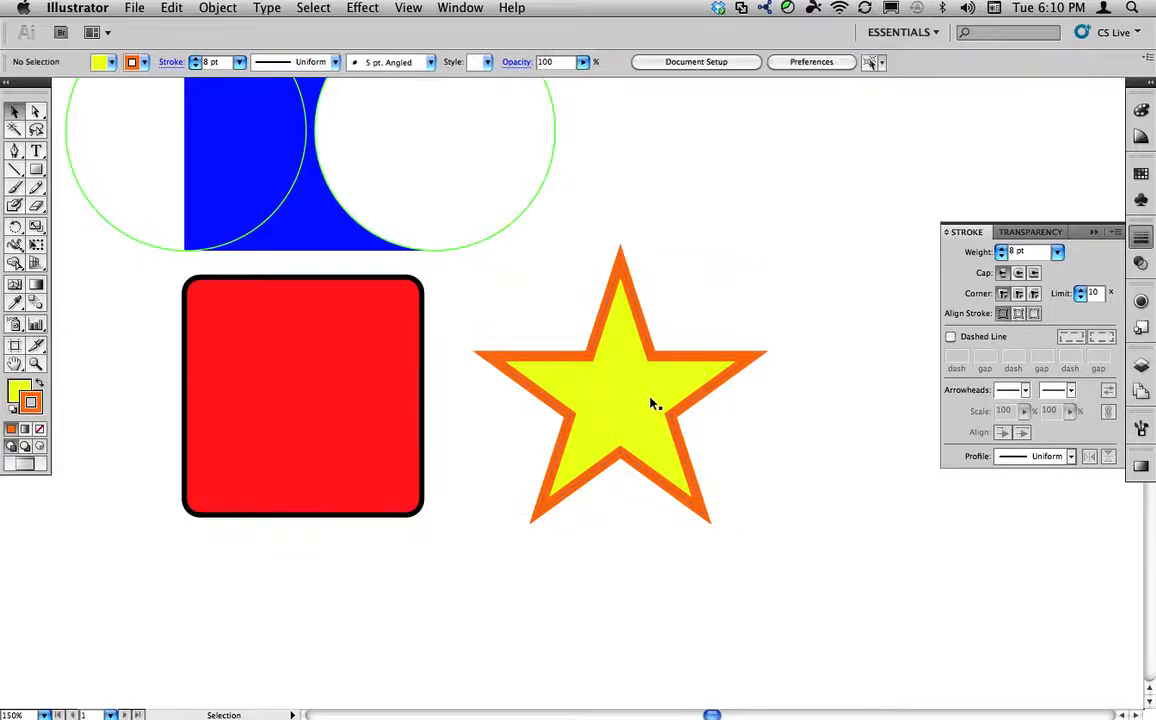
- Remove the fill from the front star copy and set its stroke color to red (RGB 255, 0, 0)
click(623, 408)
click(1141, 110)
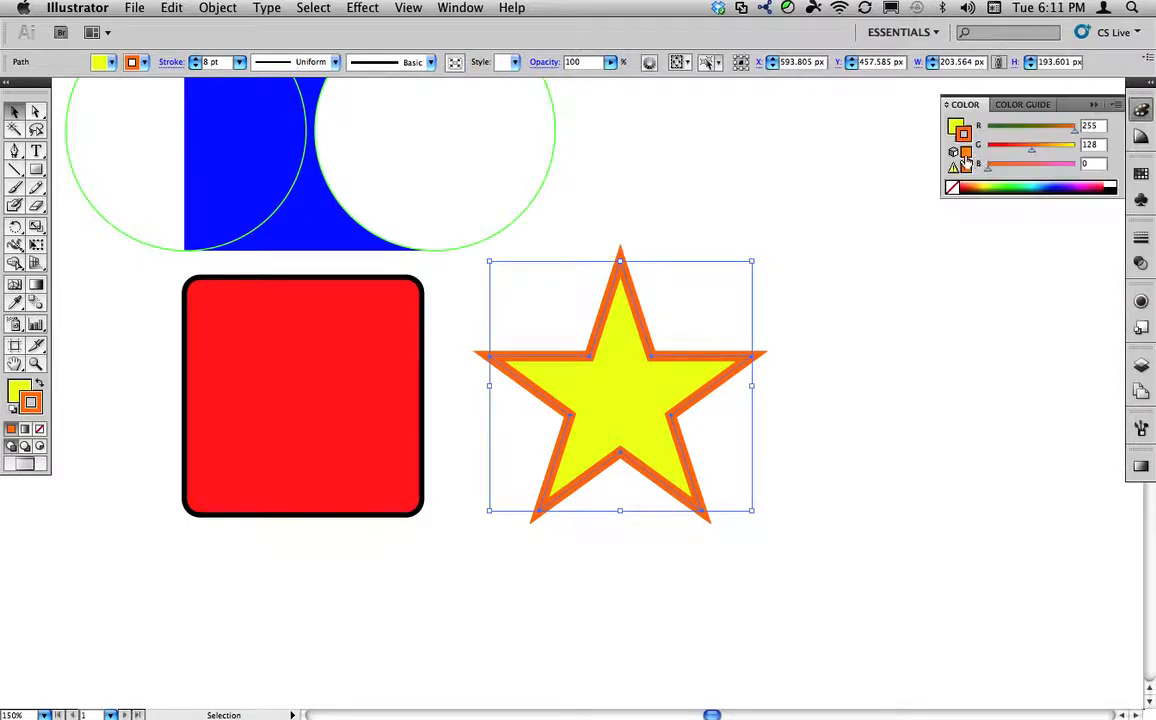
click(952, 187)
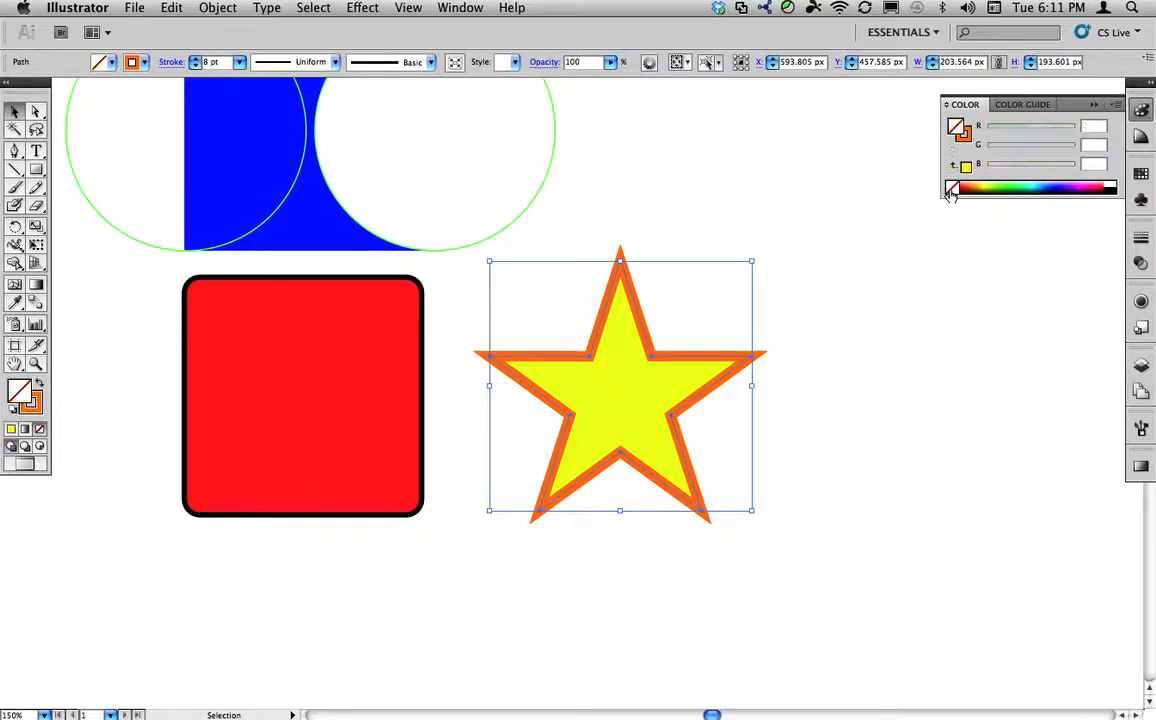
click(964, 134)
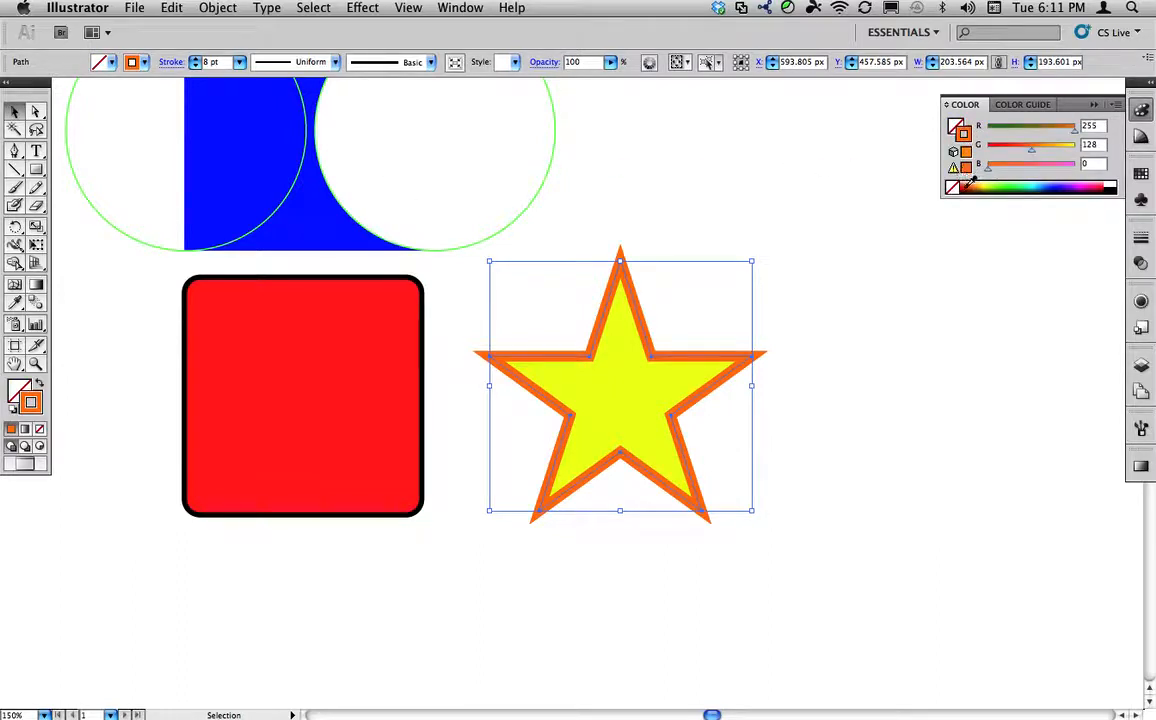
click(966, 182)
drag(963, 186, 961, 186)
click(872, 232)
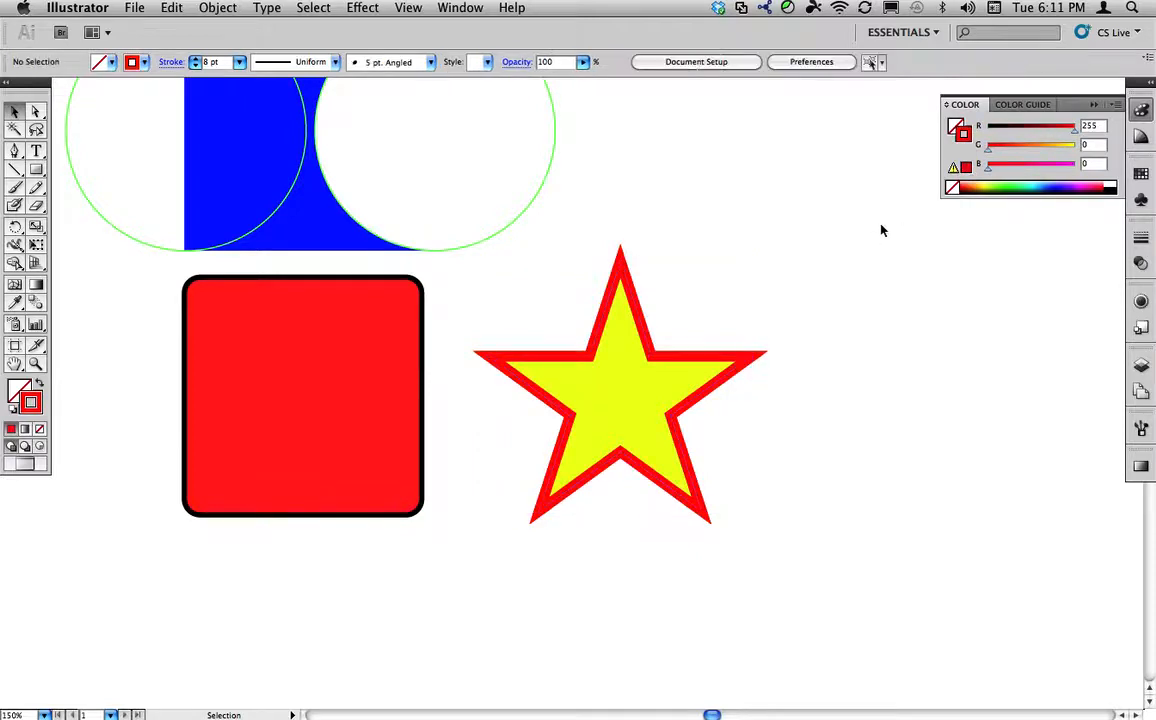
- Move the unfilled red-outlined star away from the yellow star and undo the move
click(700, 369)
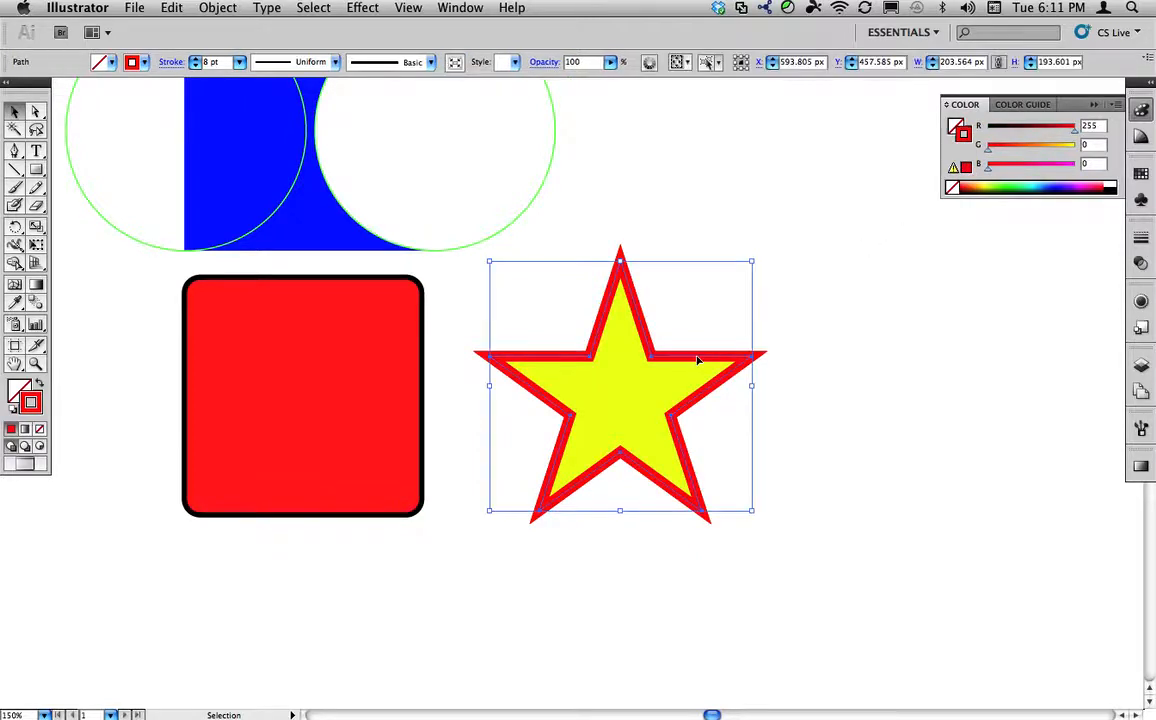
click(752, 349)
drag(735, 361, 846, 312)
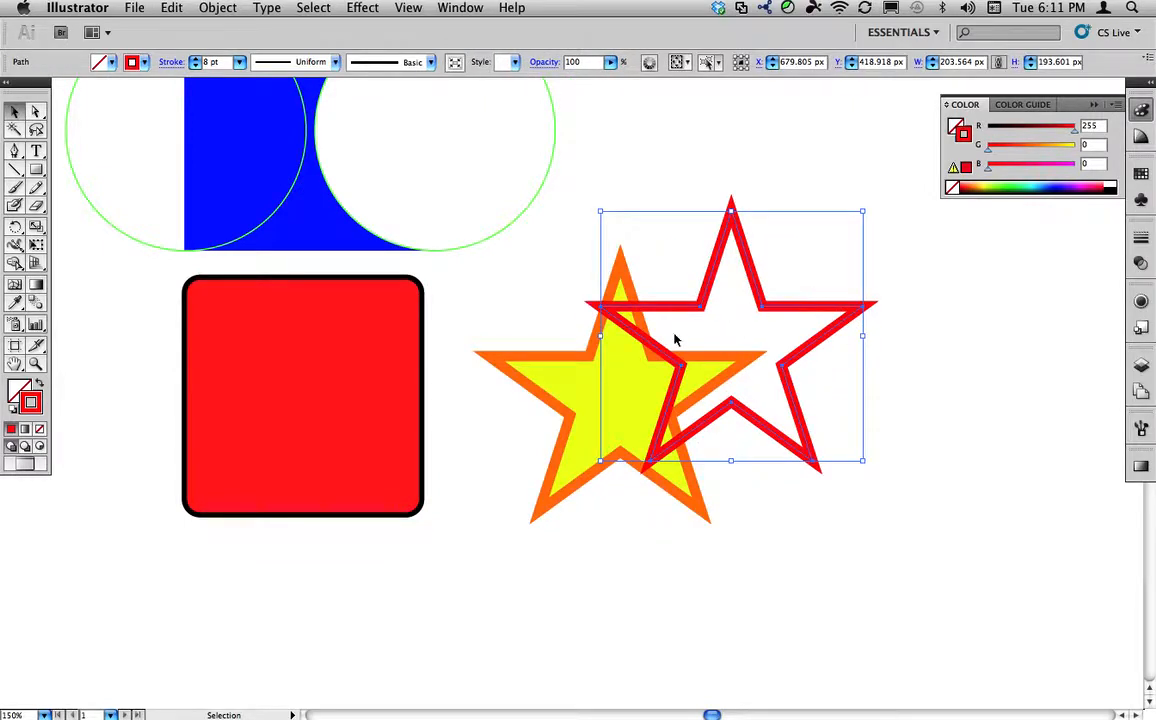
key(super+z)
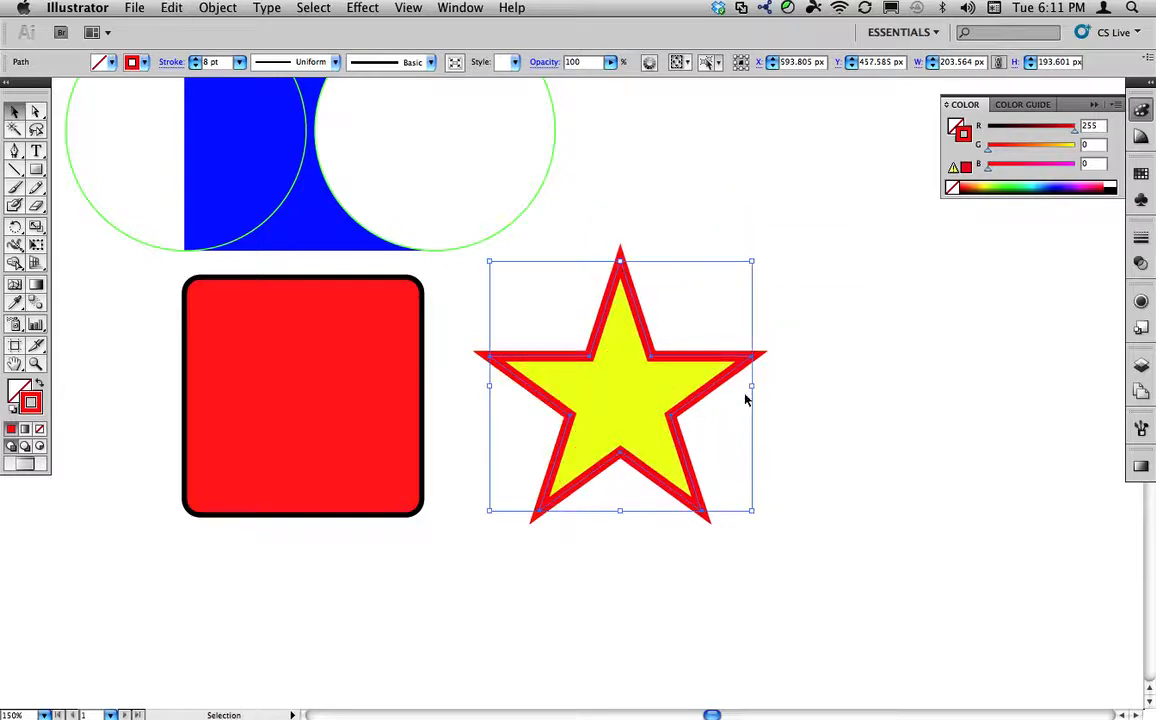
- Reduce the front star's red stroke weight to 4 pt
click(755, 390)
click(750, 362)
click(1141, 237)
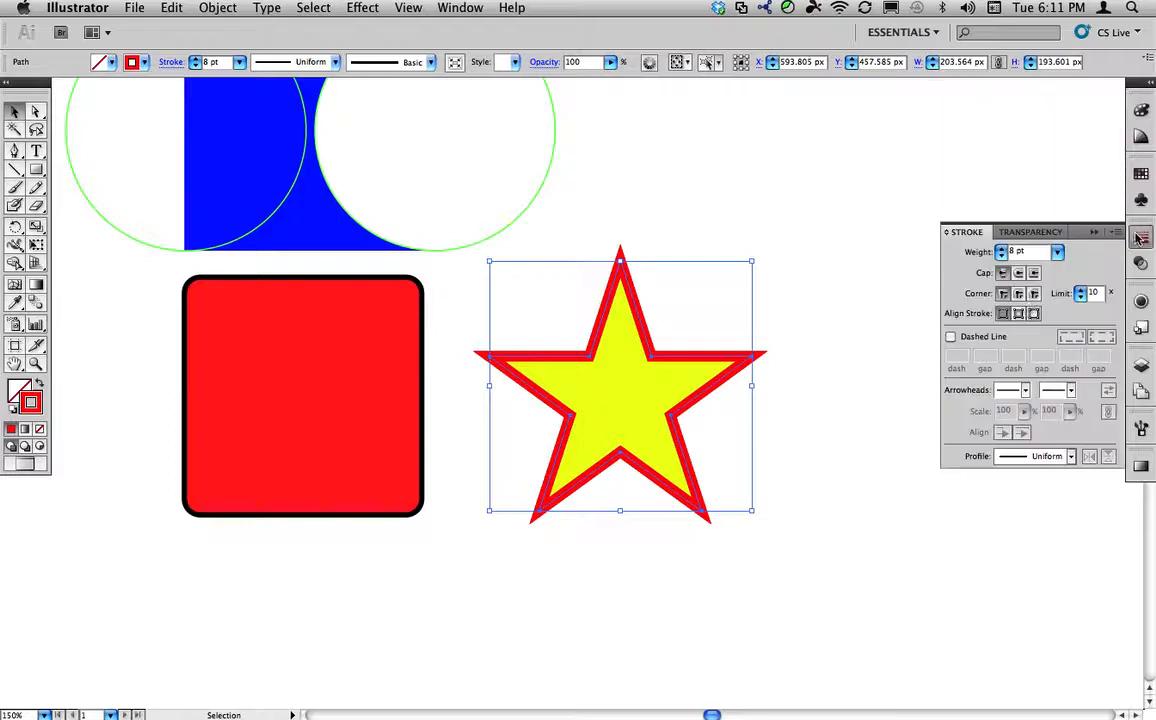
click(1003, 258)
click(1003, 258)
click(1003, 258)
click(1003, 258)
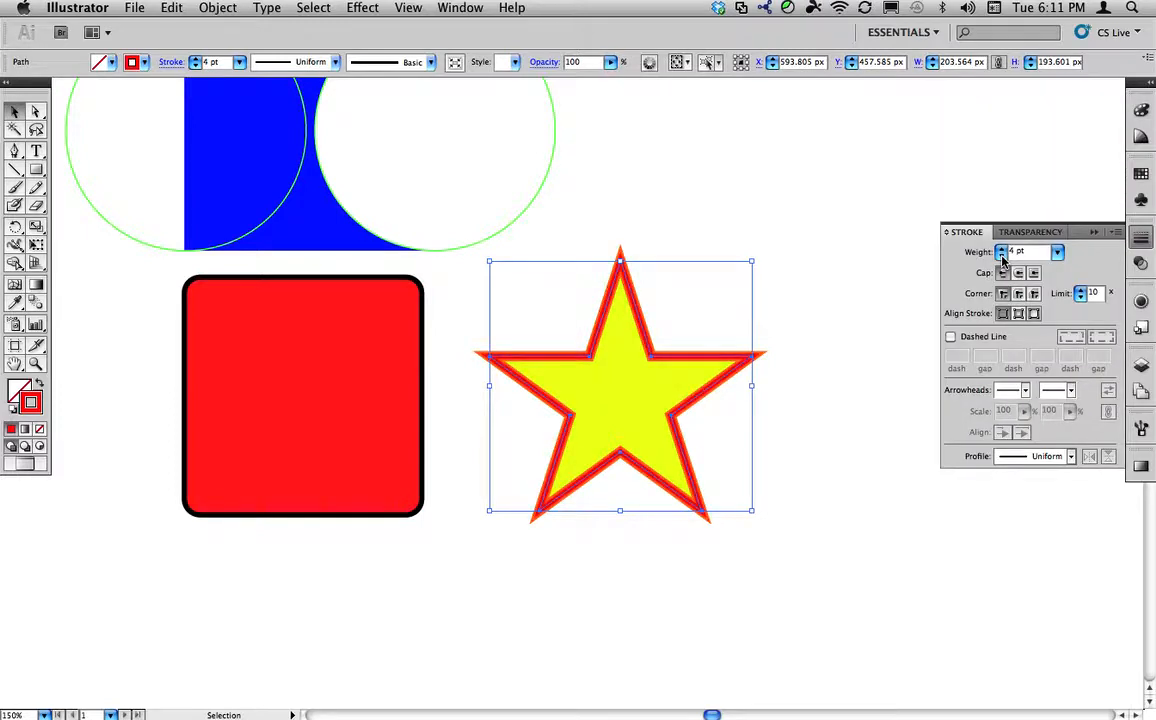
click(890, 294)
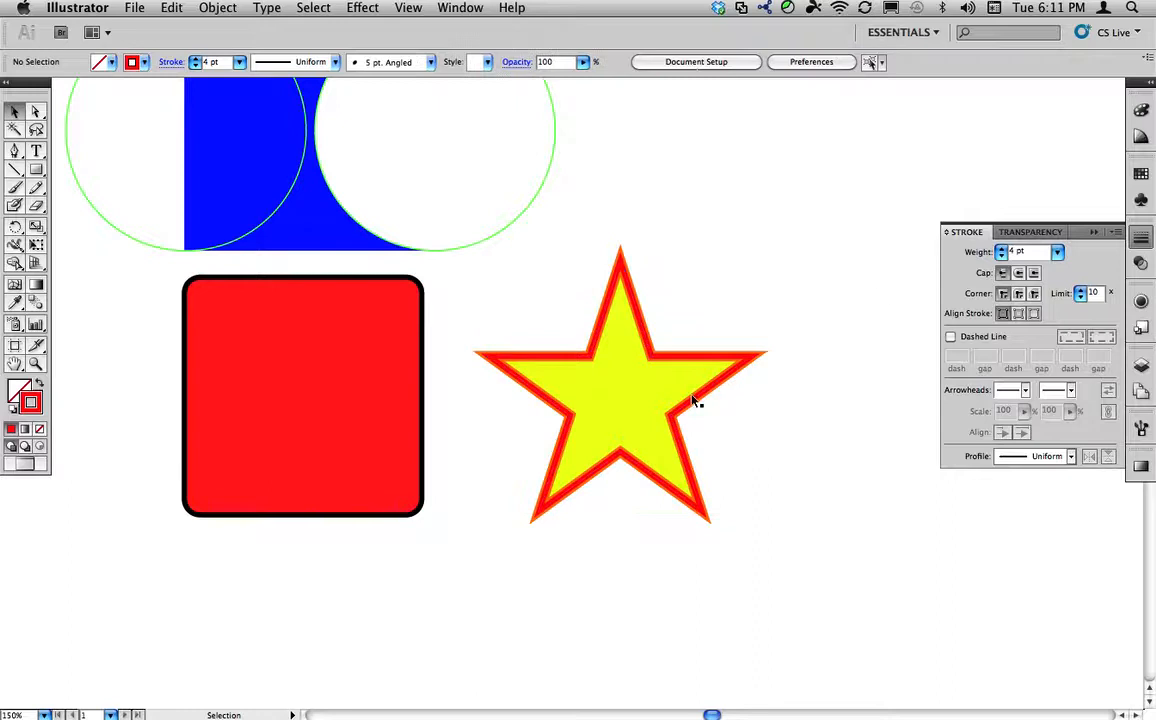
- Examine the layered red and orange star strokes up close, selecting the yellow-filled star underneath
key(super+equal)
key(super+equal)
key(super+equal)
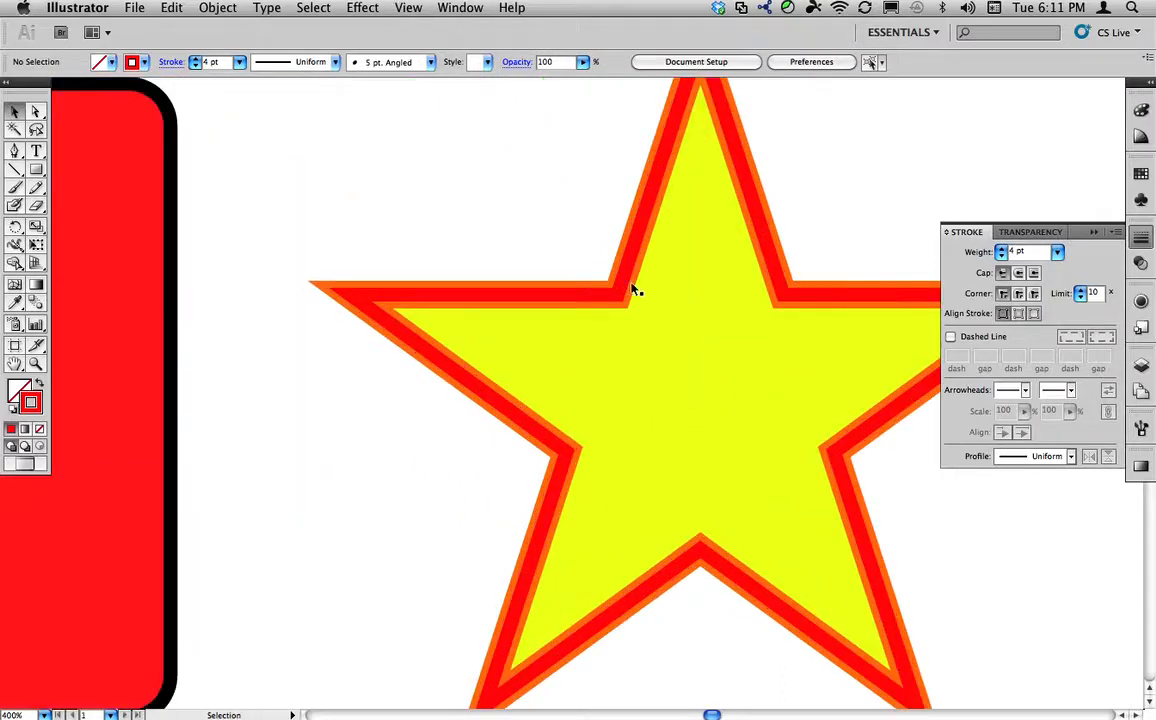
click(628, 290)
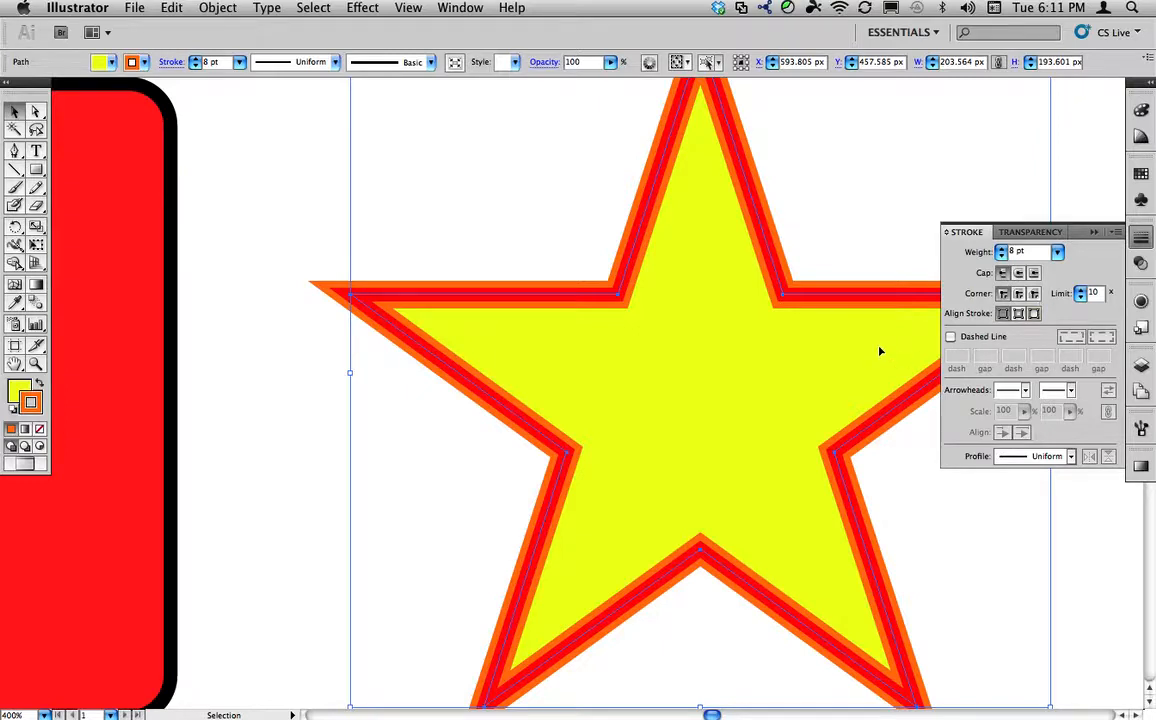
key(super+minus)
key(super+minus)
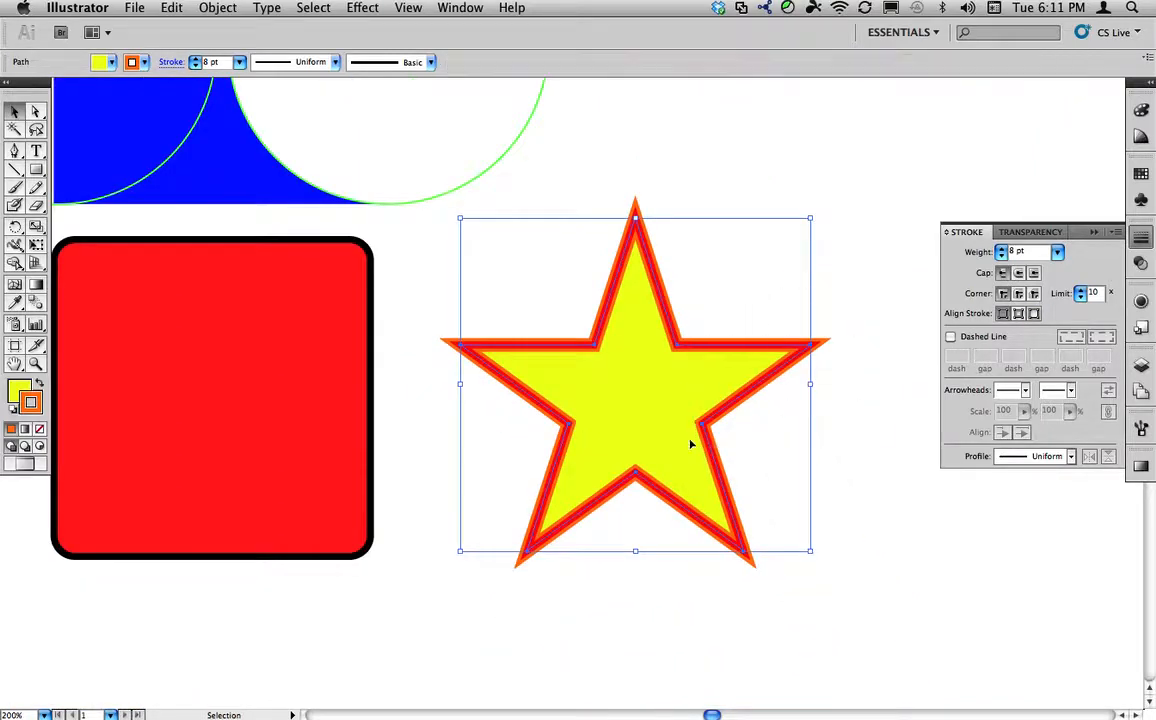
click(845, 287)
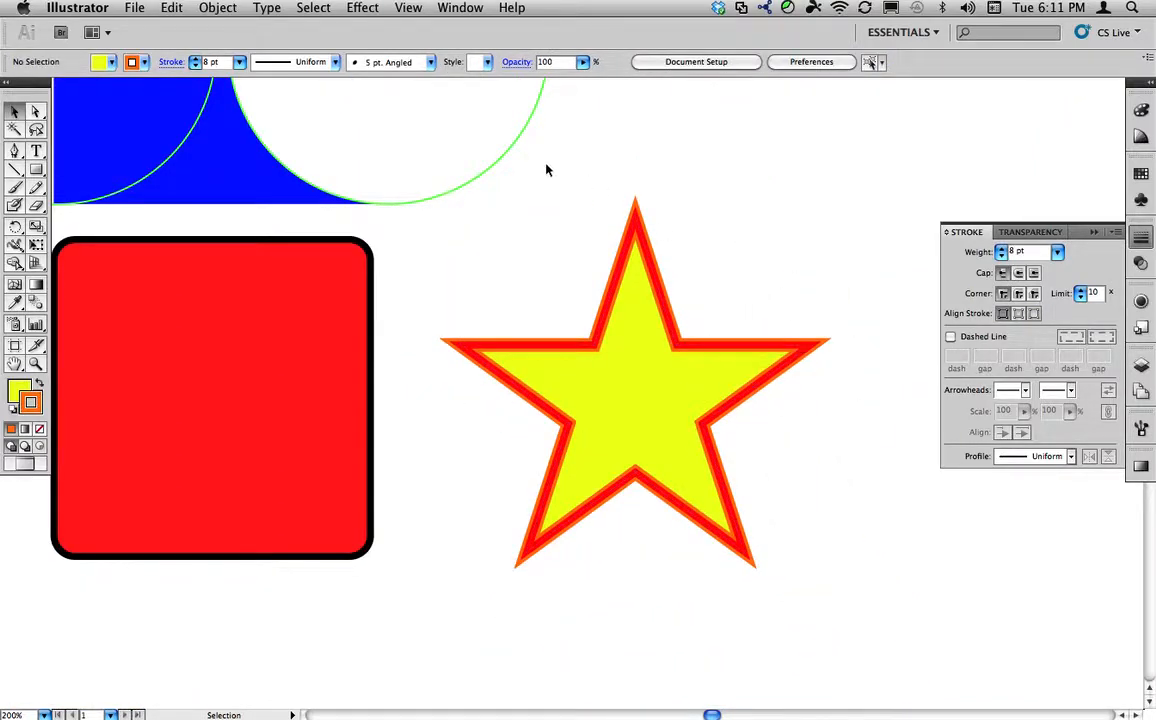
- Select both stacked stars together, shift them slightly, and give their strokes round corner joins
drag(546, 167, 766, 310)
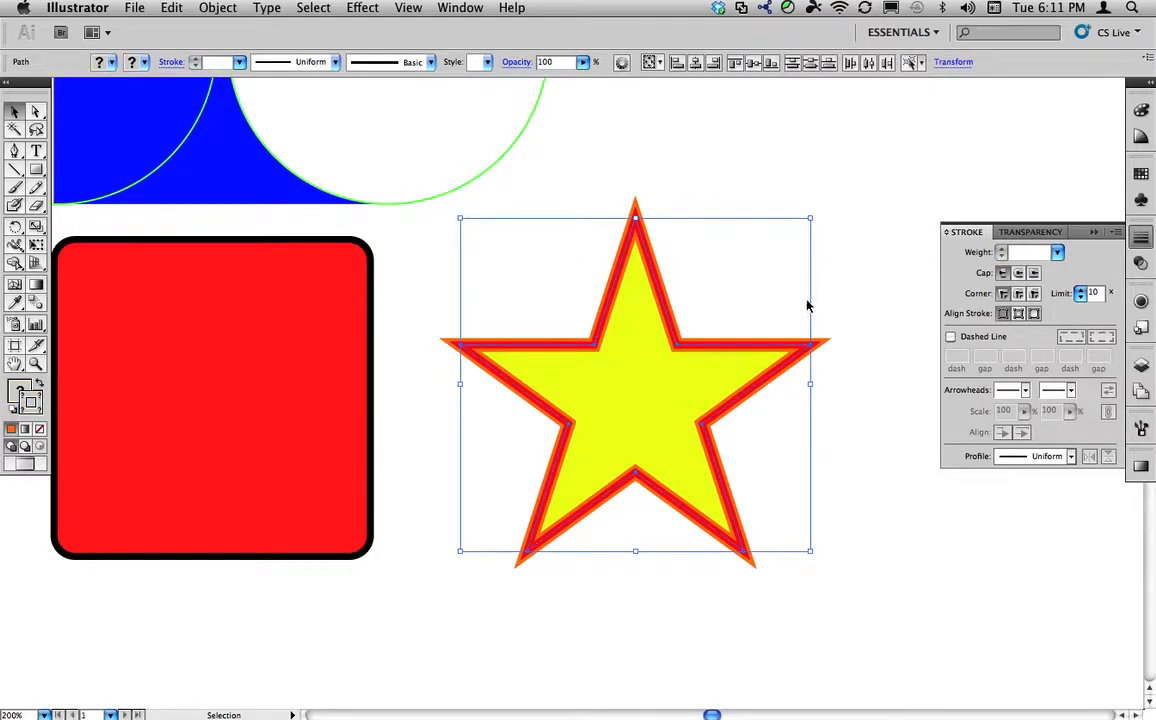
mouse_move(633, 346)
mouse_down()
mouse_move(818, 262)
mouse_move(645, 361)
mouse_up()
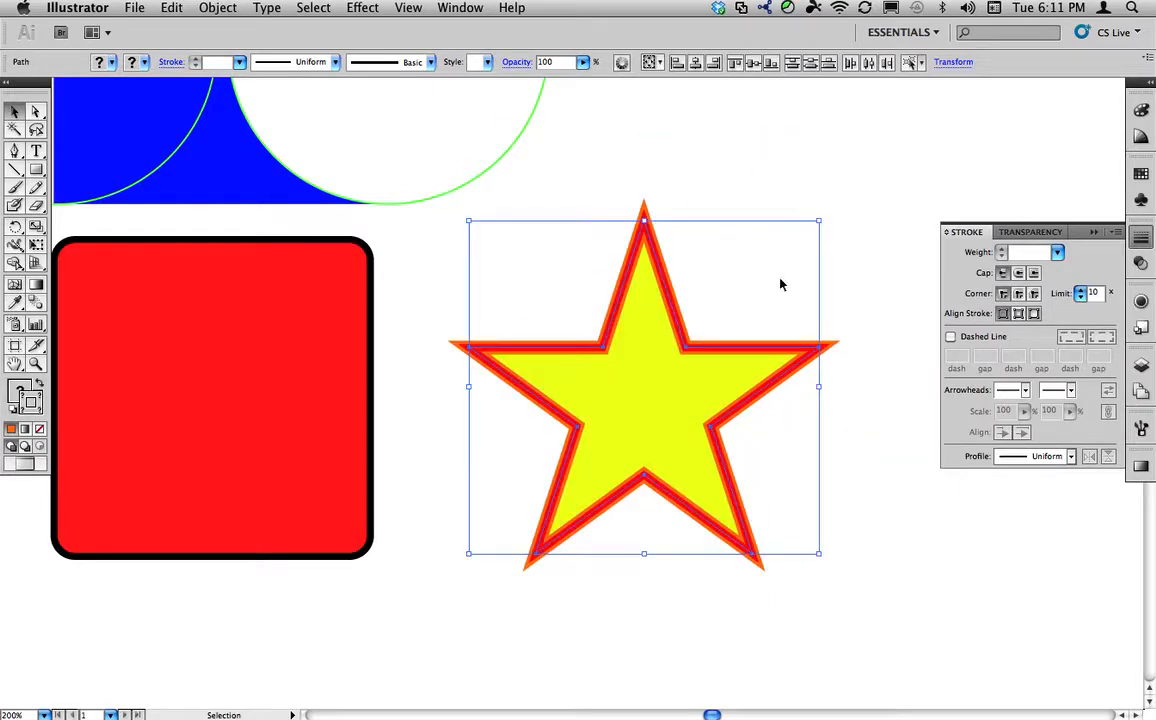
click(1018, 293)
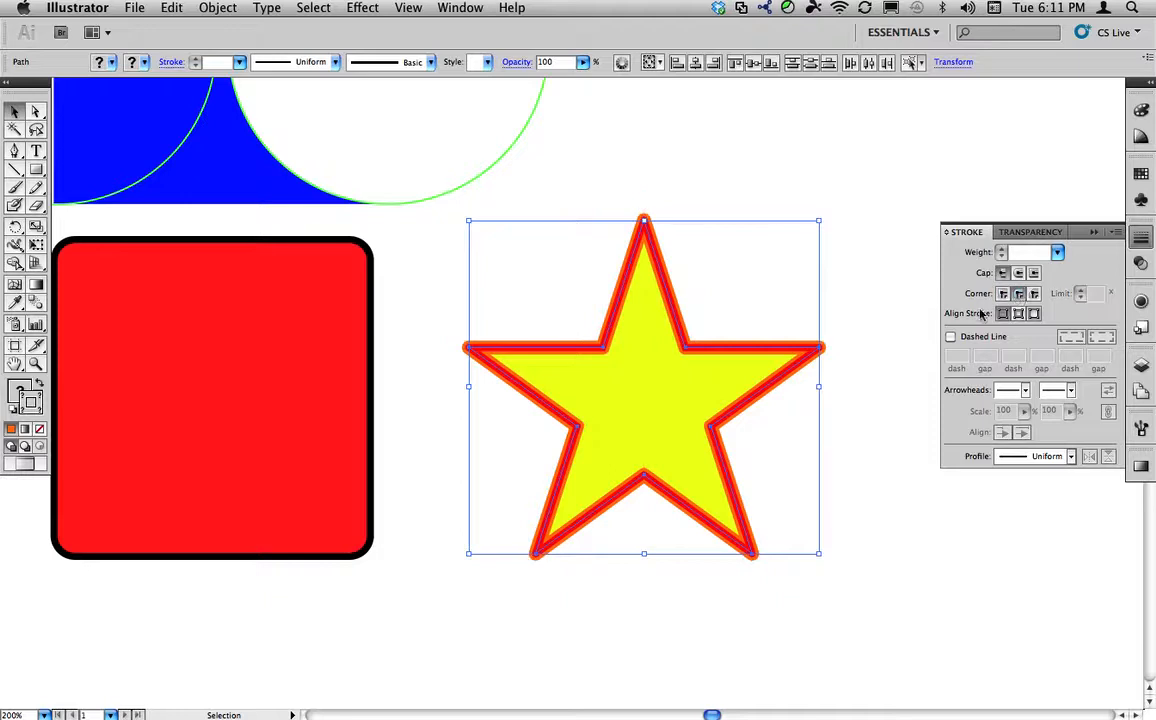
click(880, 311)
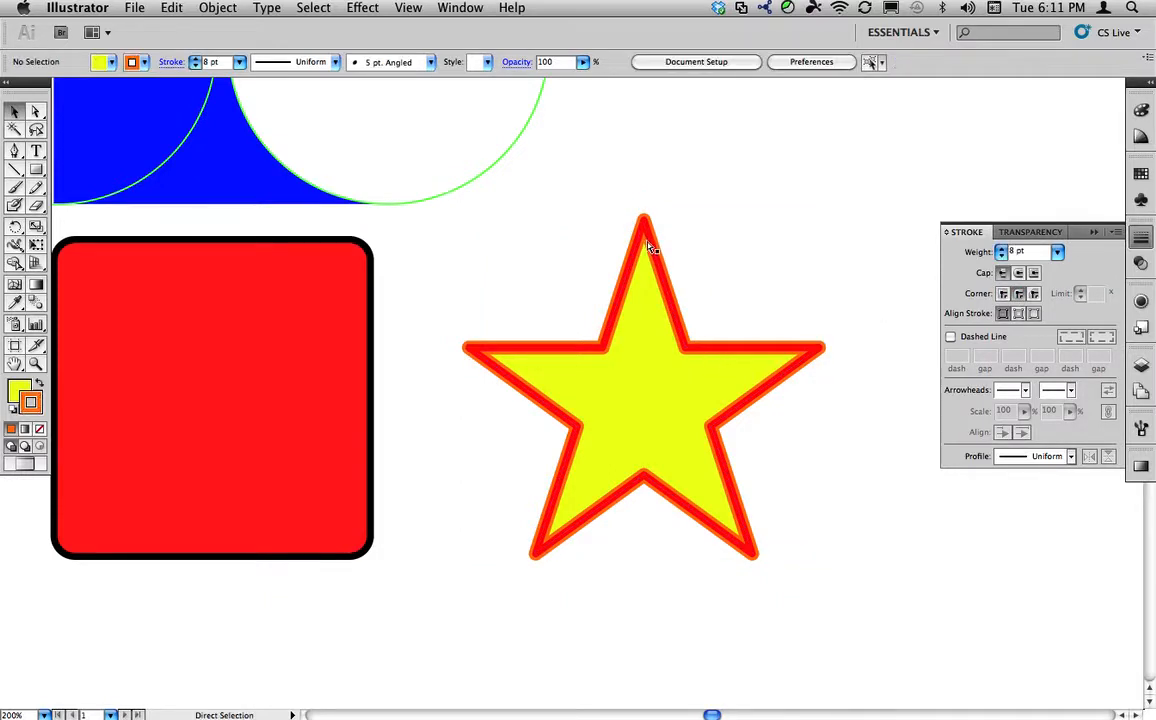
key(super+0)
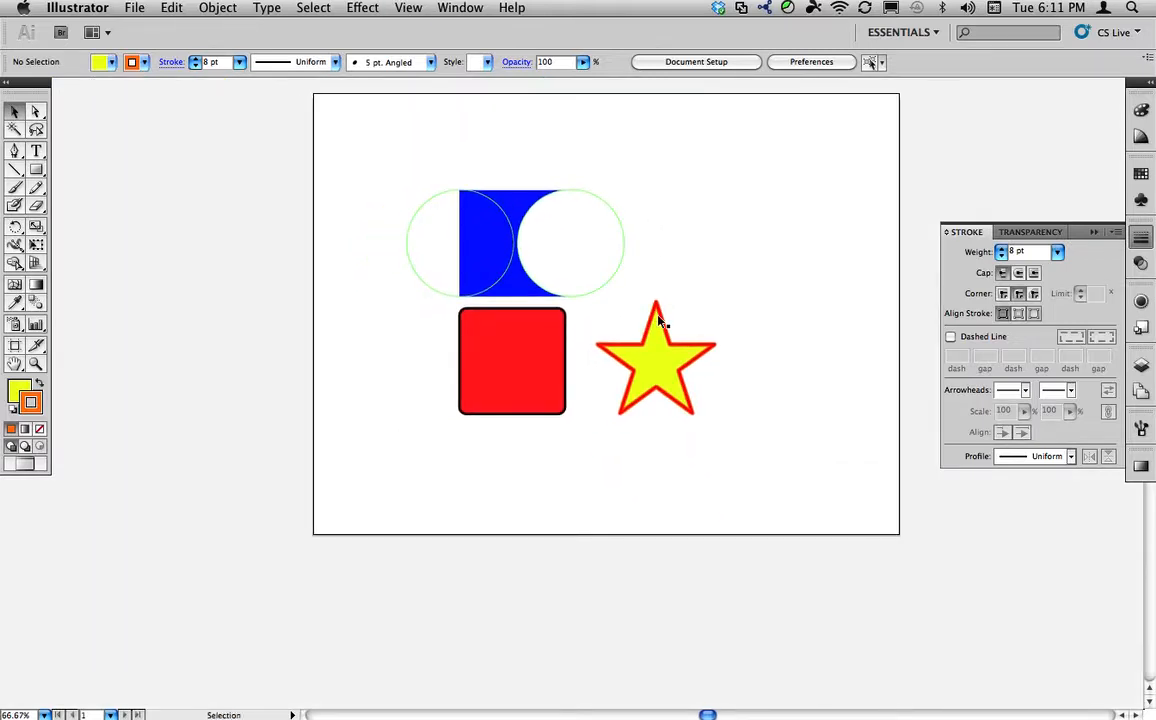
drag(656, 318, 631, 388)
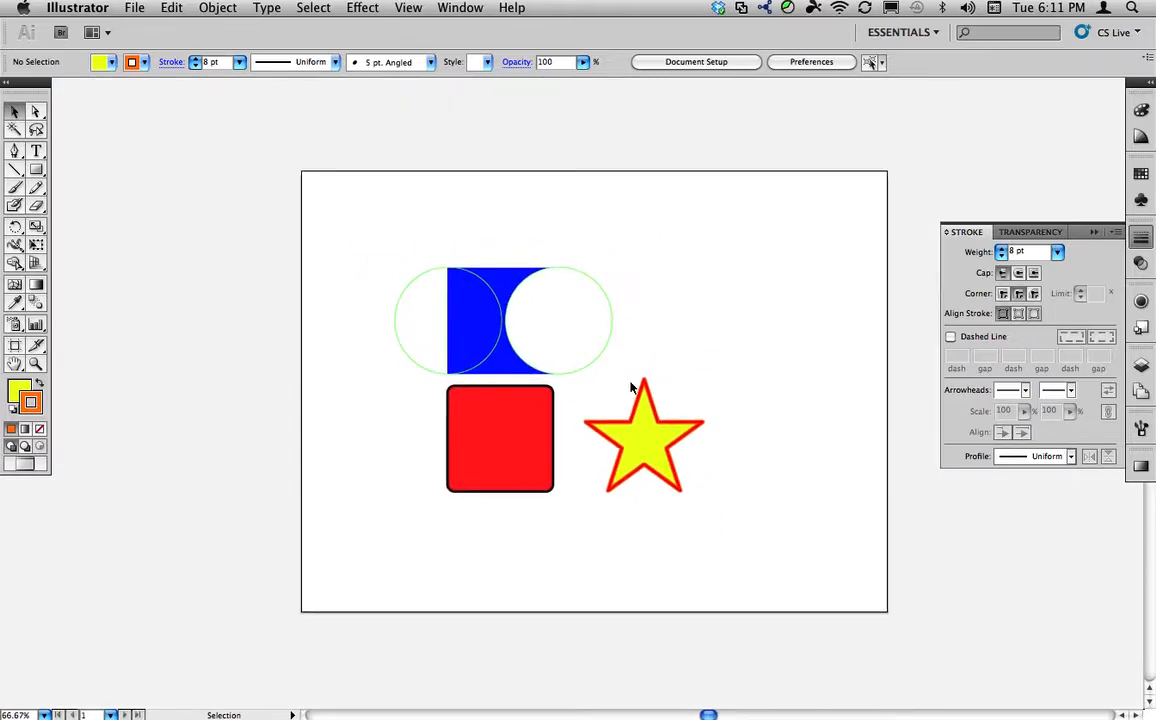